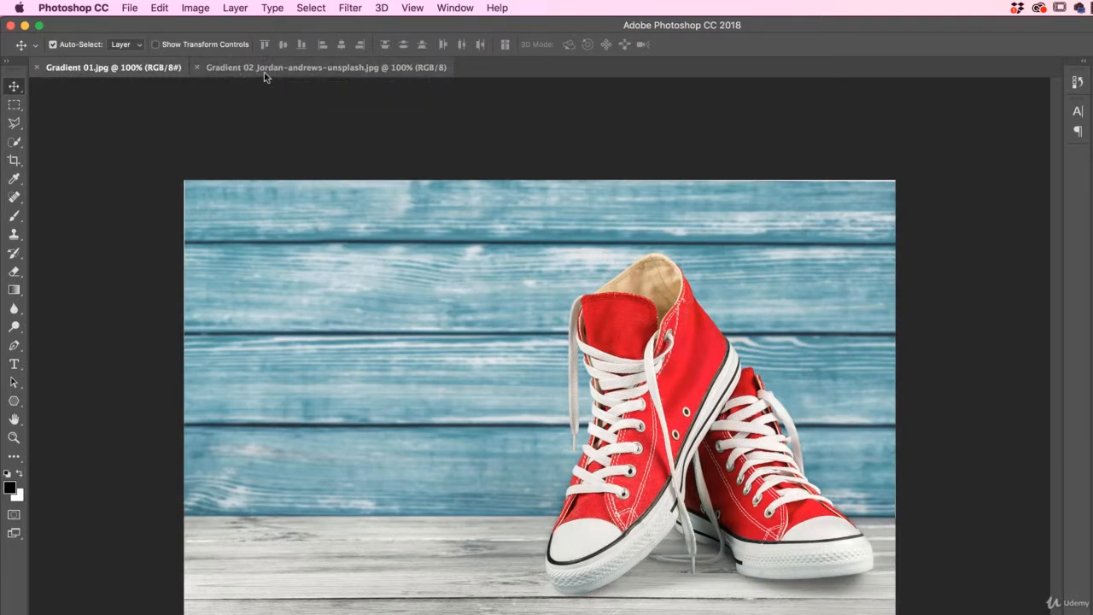
Step: Add the white two-line text "ALL STAR" in 80 pt Museo Sans Rounded 1000 and position it on the blue planks beside the shoes
key(ctrl+j)
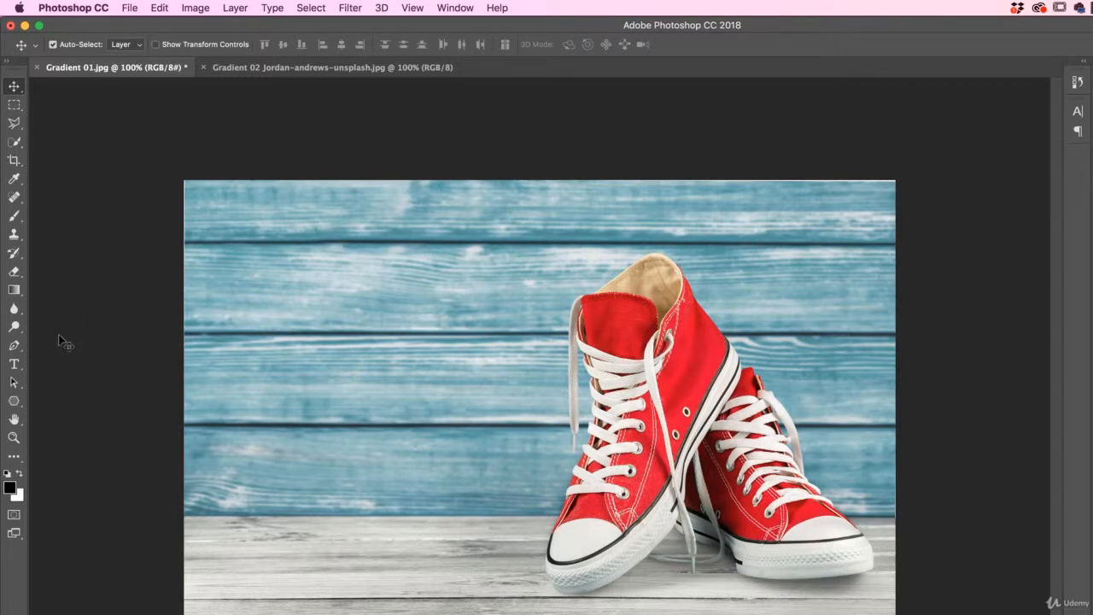
click(13, 371)
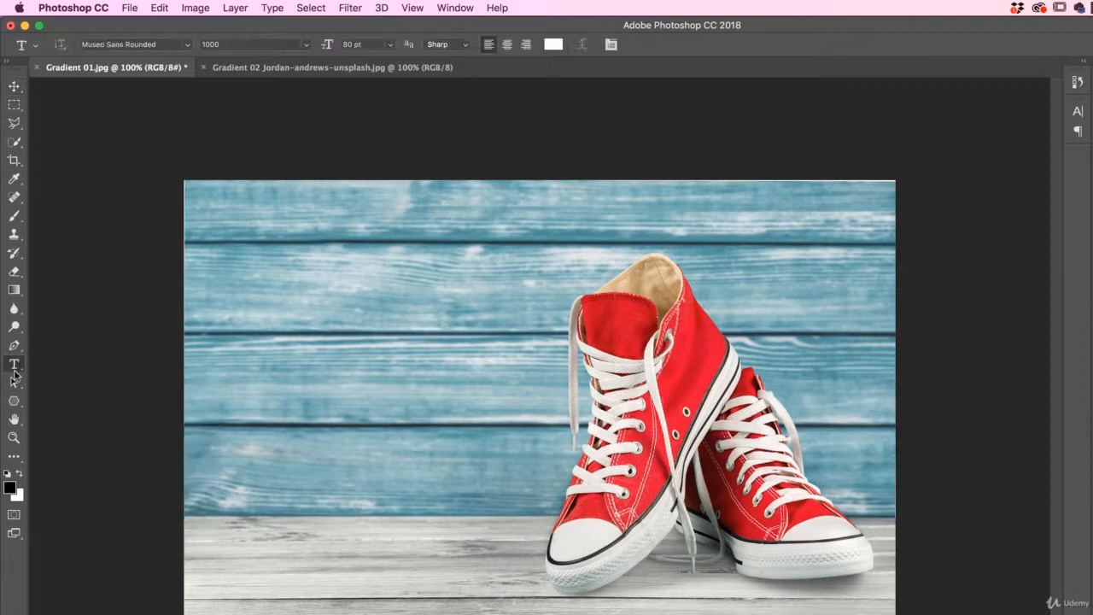
click(293, 330)
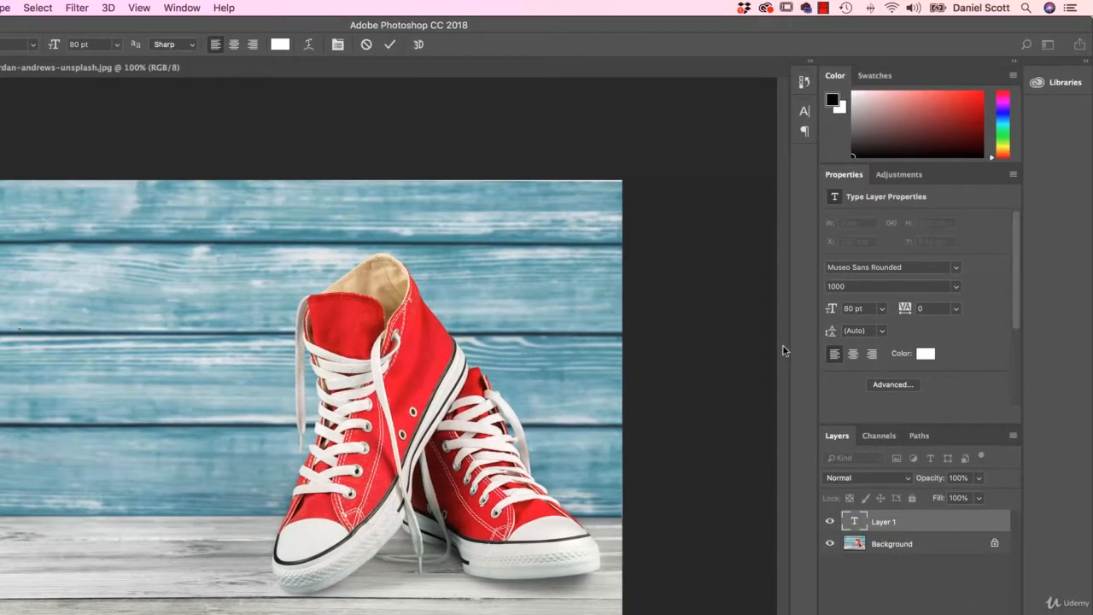
click(854, 308)
click(954, 268)
click(954, 269)
click(854, 309)
click(19, 335)
text(ALL )
text(STAR)
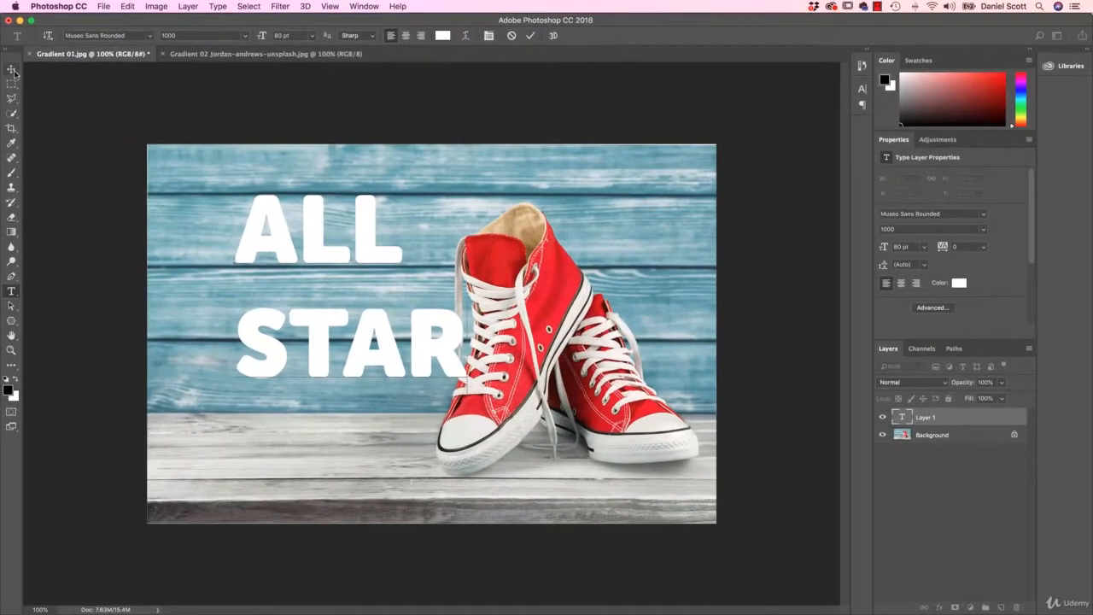
click(12, 69)
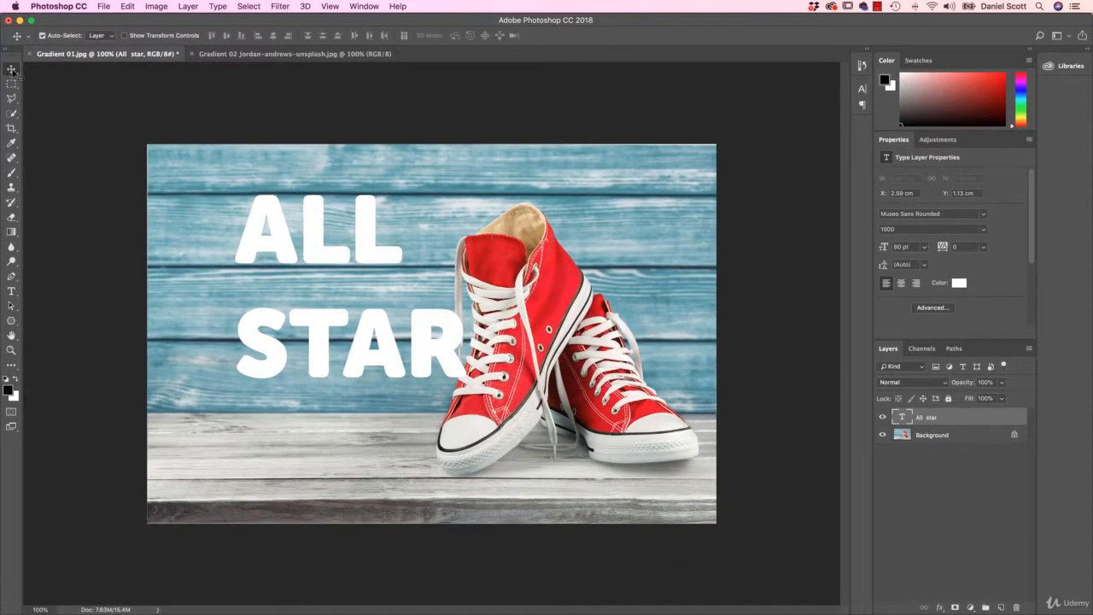
drag(311, 251, 274, 271)
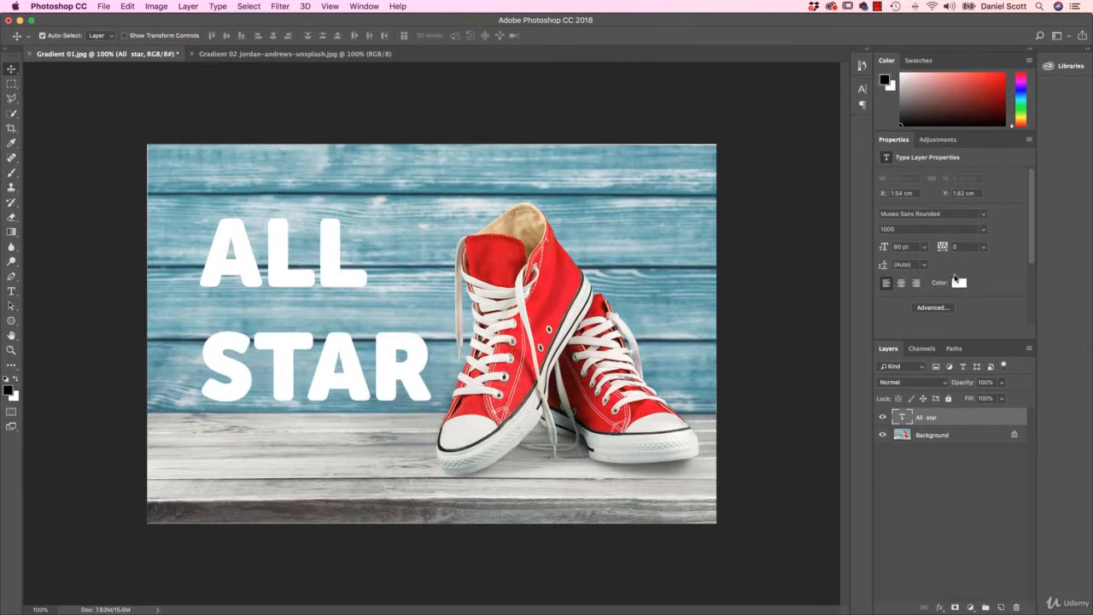
Step: Change the colour of the ALL STAR text to a strong red
click(961, 285)
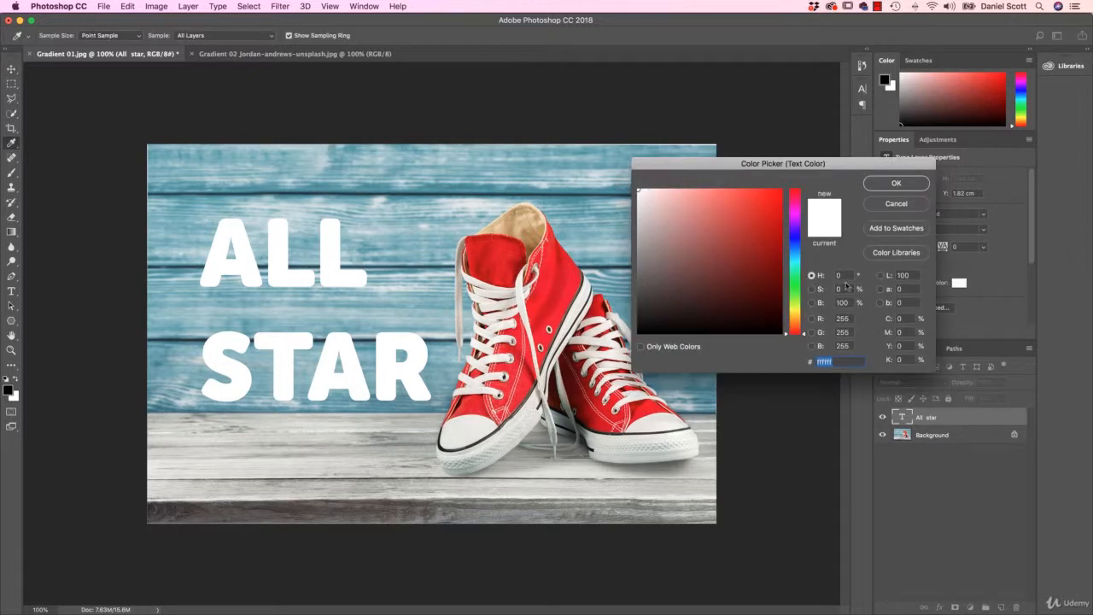
click(780, 221)
click(896, 184)
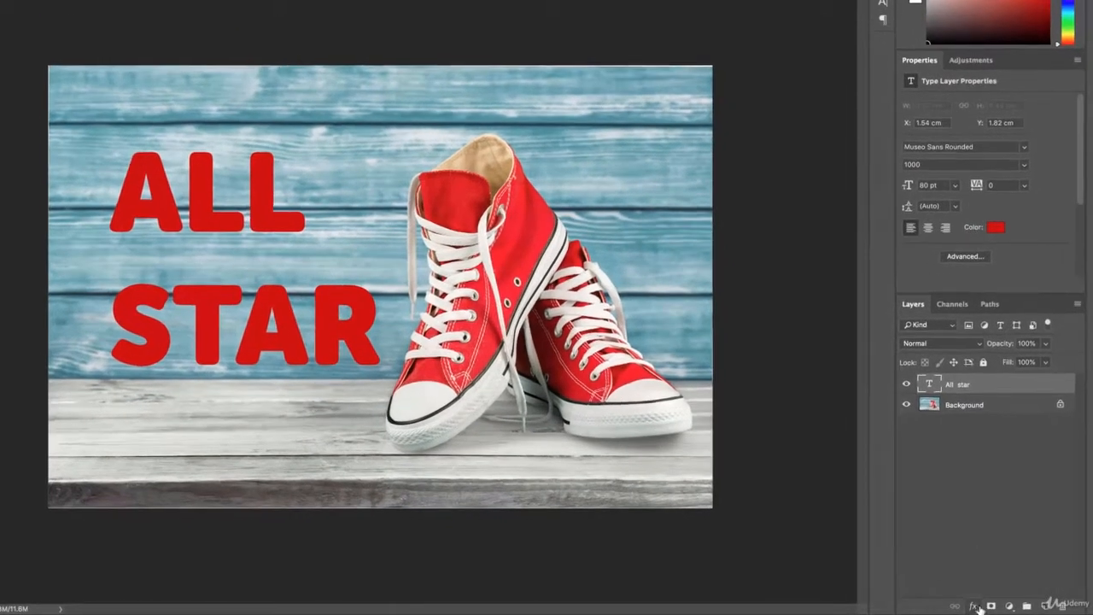
Step: Add a Gradient Overlay effect to the ALL STAR text layer and show the available gradient presets
click(978, 607)
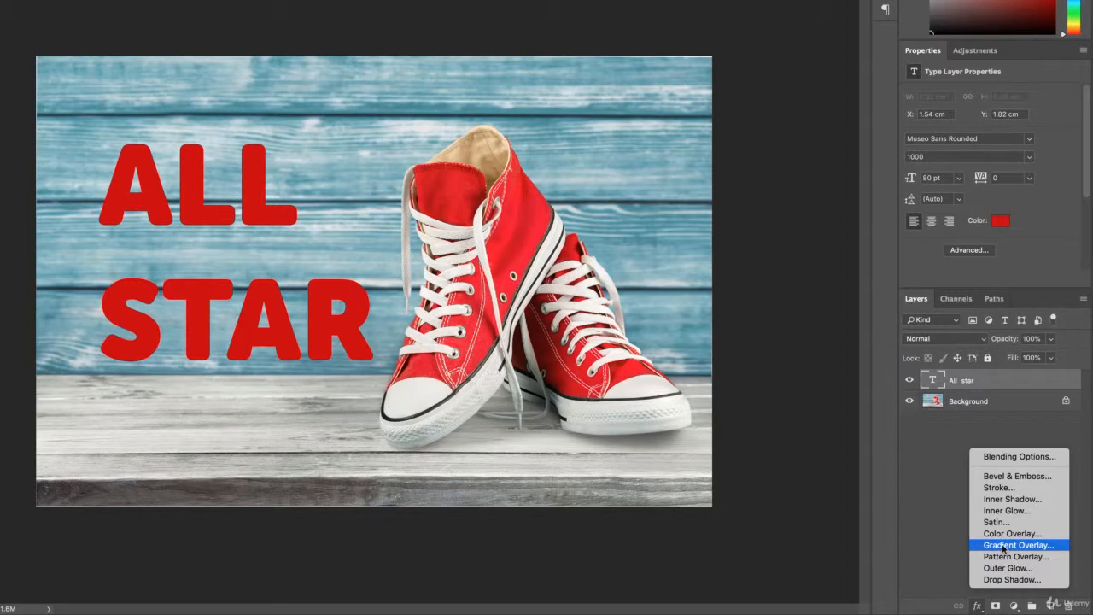
click(1003, 546)
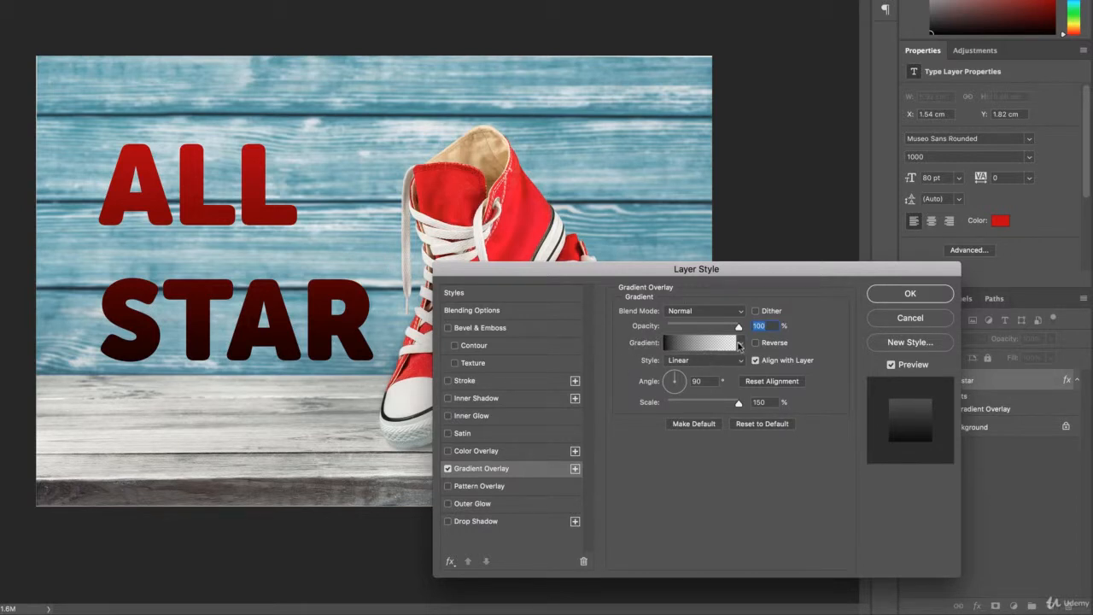
drag(761, 272, 726, 93)
click(706, 168)
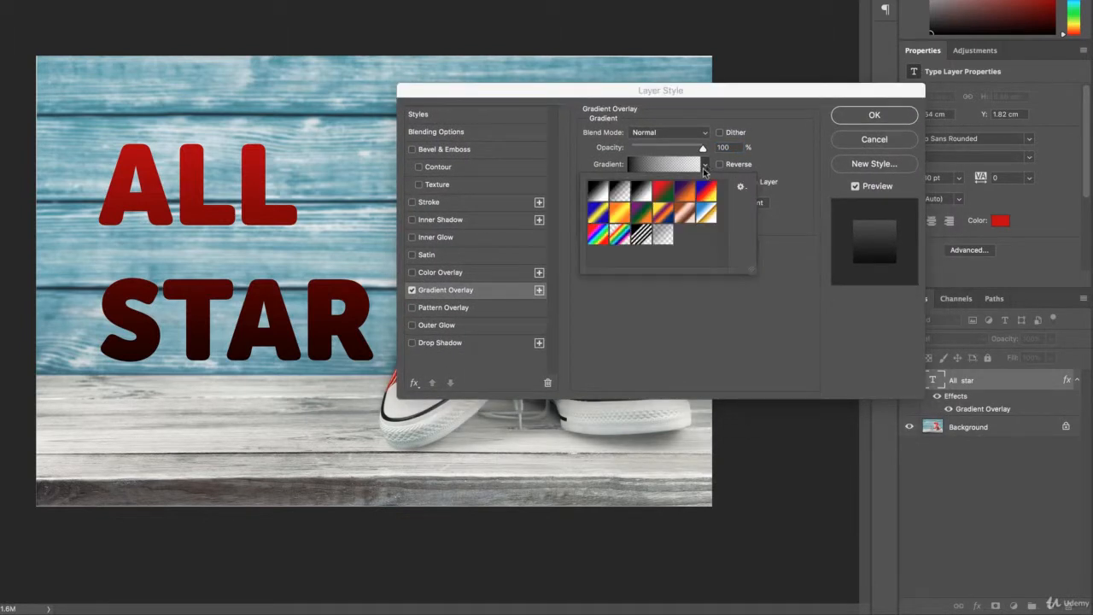
Step: Try out various gradient presets on the text, including the multicoloured, rainbow and striped ones
click(604, 193)
click(661, 194)
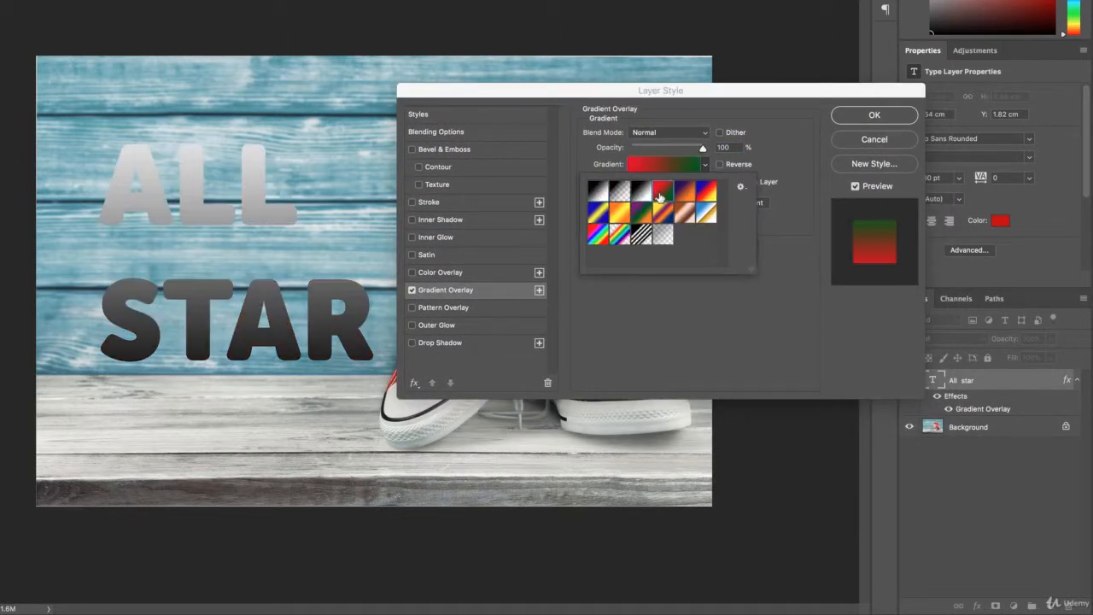
click(688, 196)
click(705, 194)
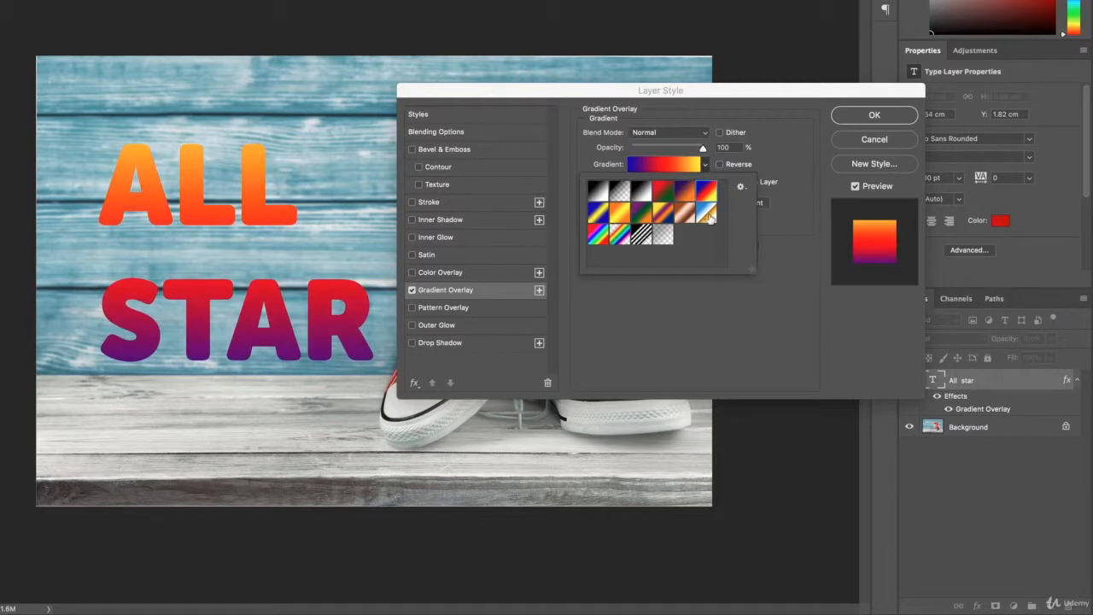
click(706, 213)
click(684, 195)
click(662, 216)
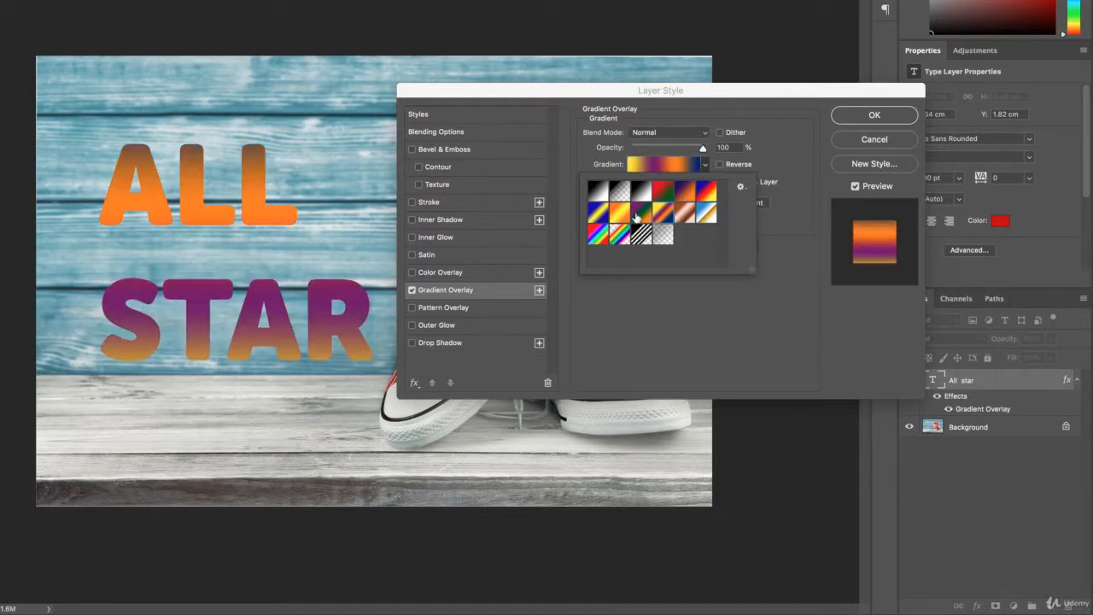
click(639, 216)
click(598, 214)
click(598, 236)
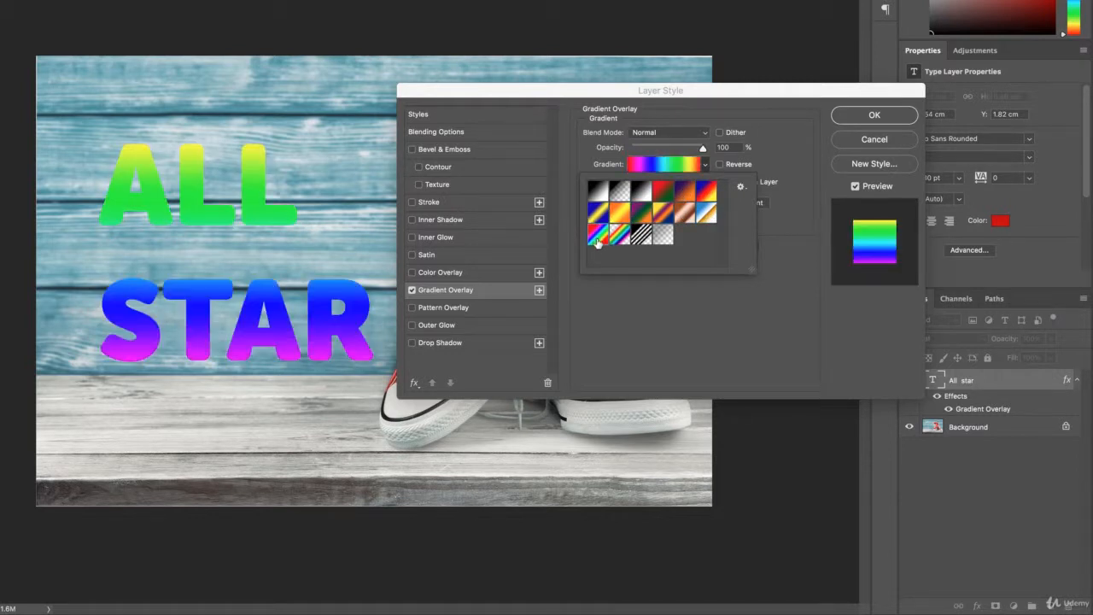
click(624, 239)
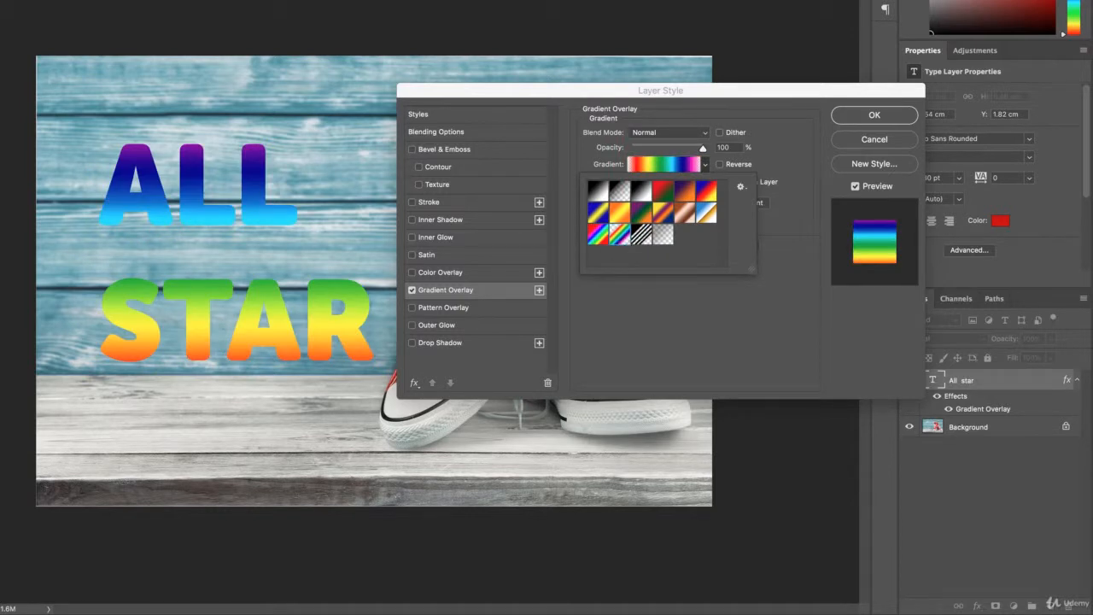
click(599, 240)
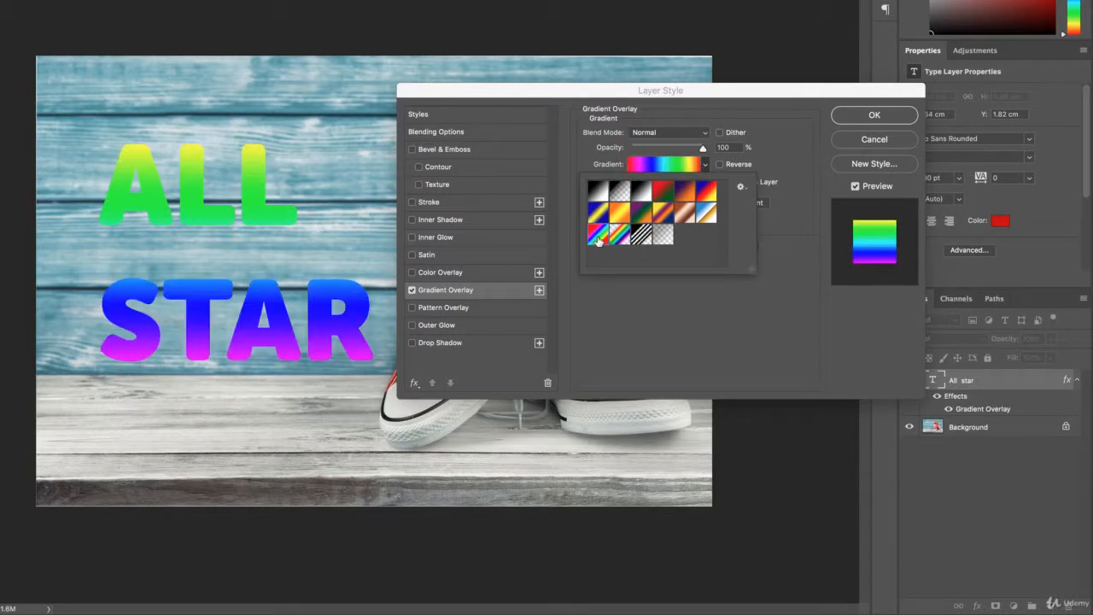
click(641, 236)
click(597, 240)
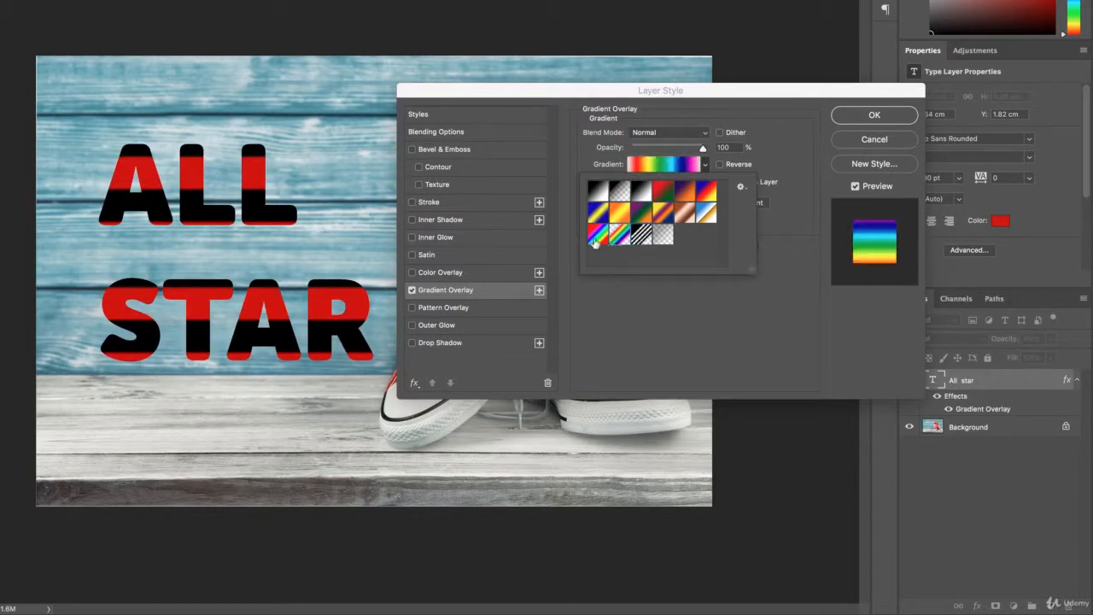
Step: Apply the Foreground to Background gradient preset and change its starting colour stop to blue 0aade3
click(600, 193)
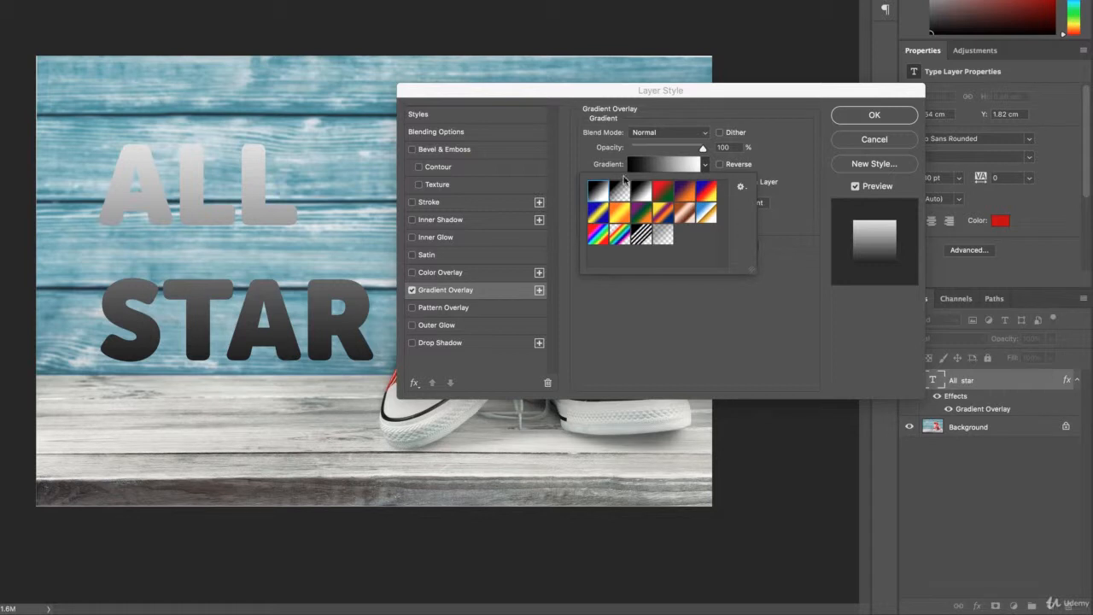
click(706, 165)
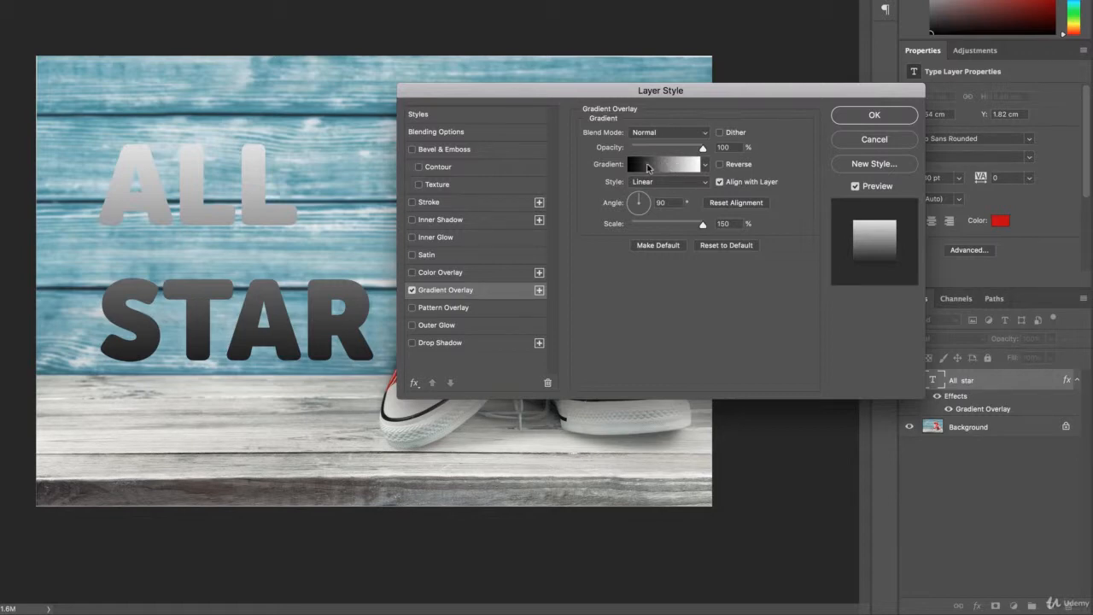
click(671, 168)
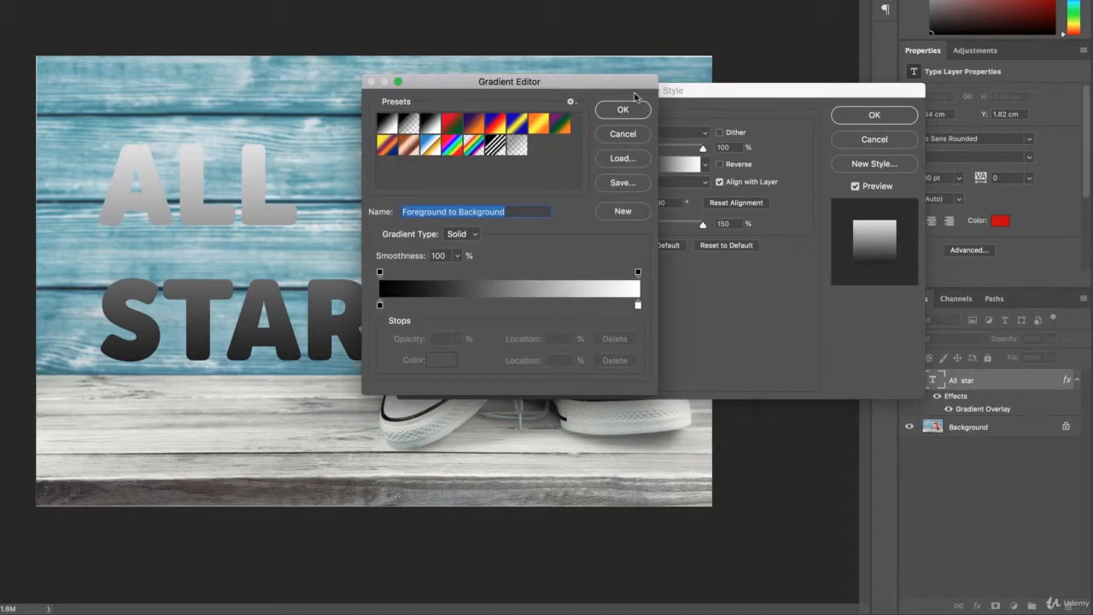
mouse_move(635, 84)
mouse_down()
mouse_move(359, 118)
mouse_move(445, 45)
mouse_move(594, 93)
mouse_move(667, 98)
mouse_move(634, 100)
mouse_up()
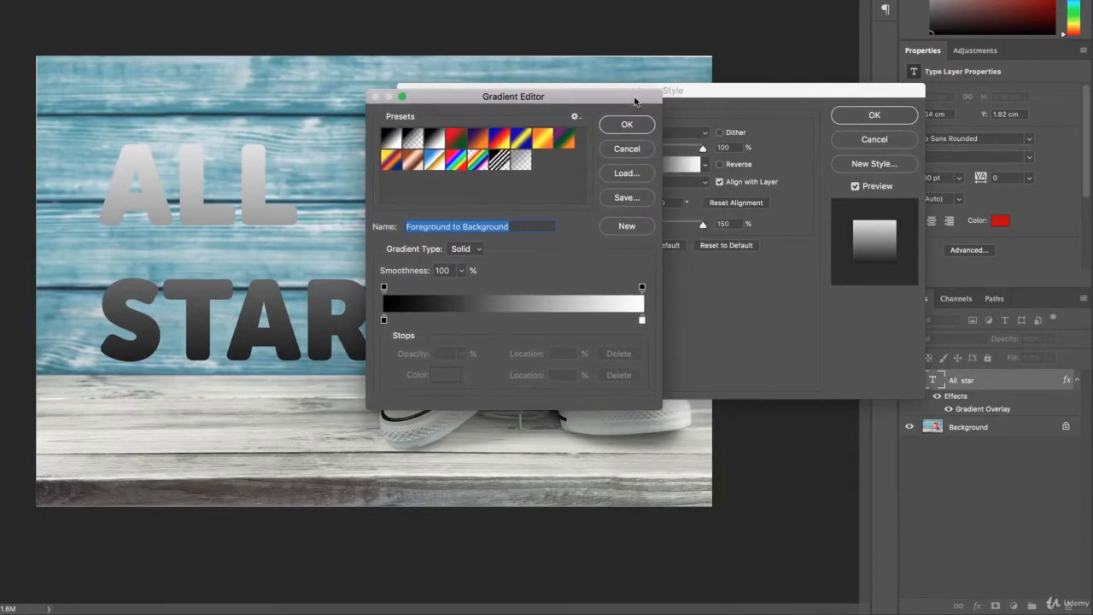
double_click(384, 321)
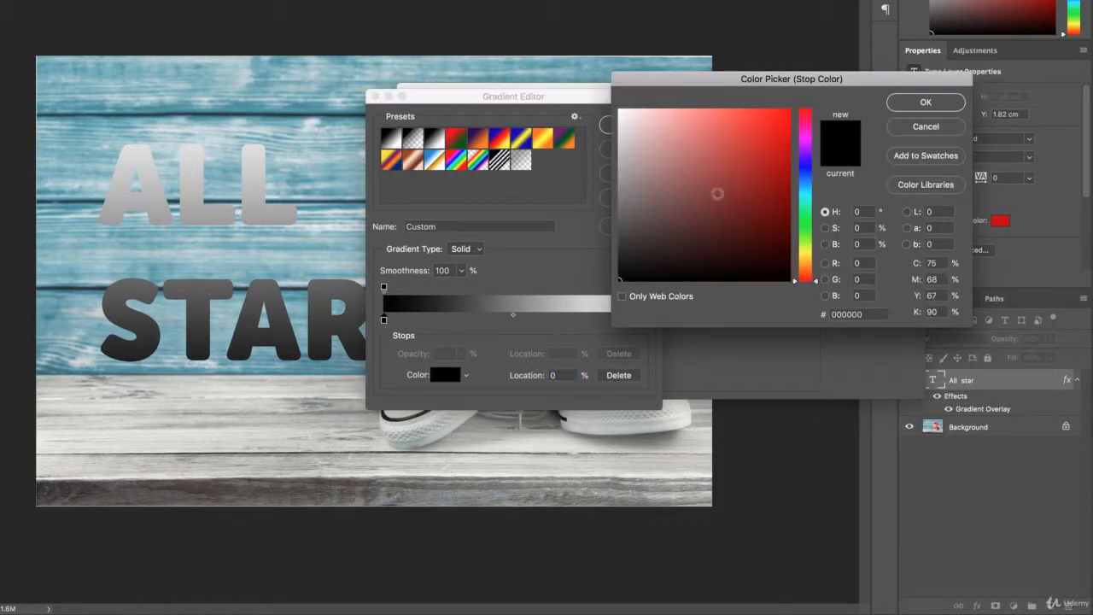
drag(817, 282, 817, 188)
click(783, 127)
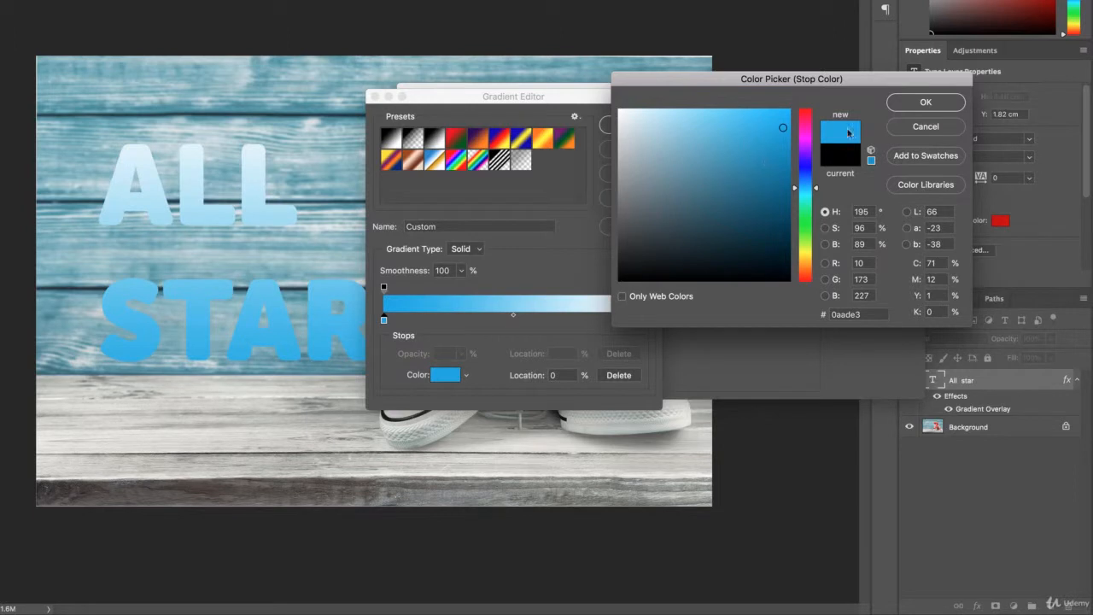
click(926, 102)
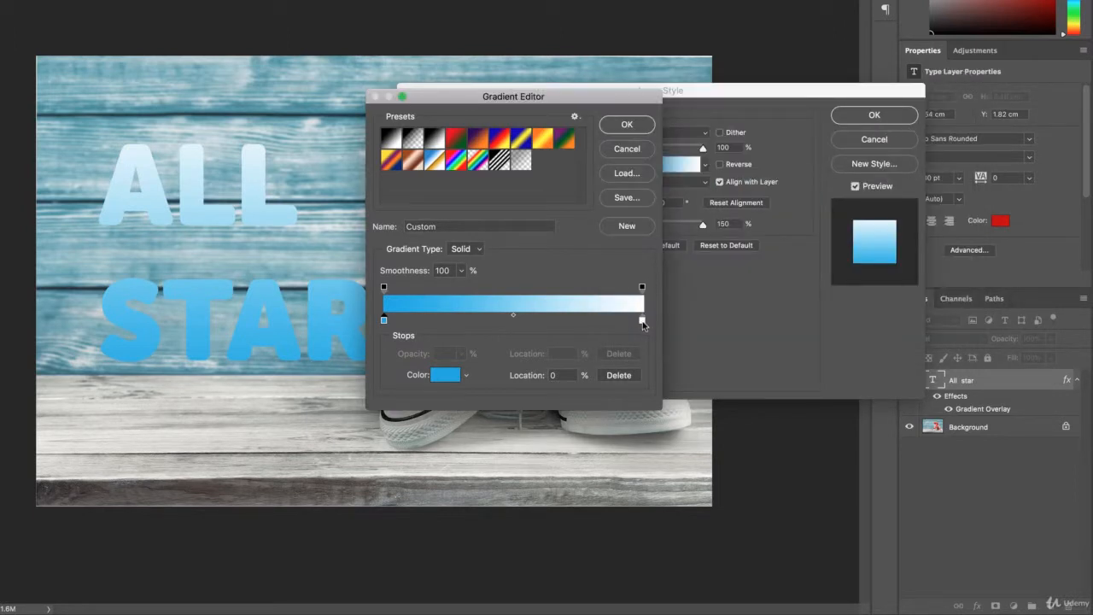
Step: Change the gradient's end colour stop to magenta d21ee7 and accept the edited gradient
double_click(643, 322)
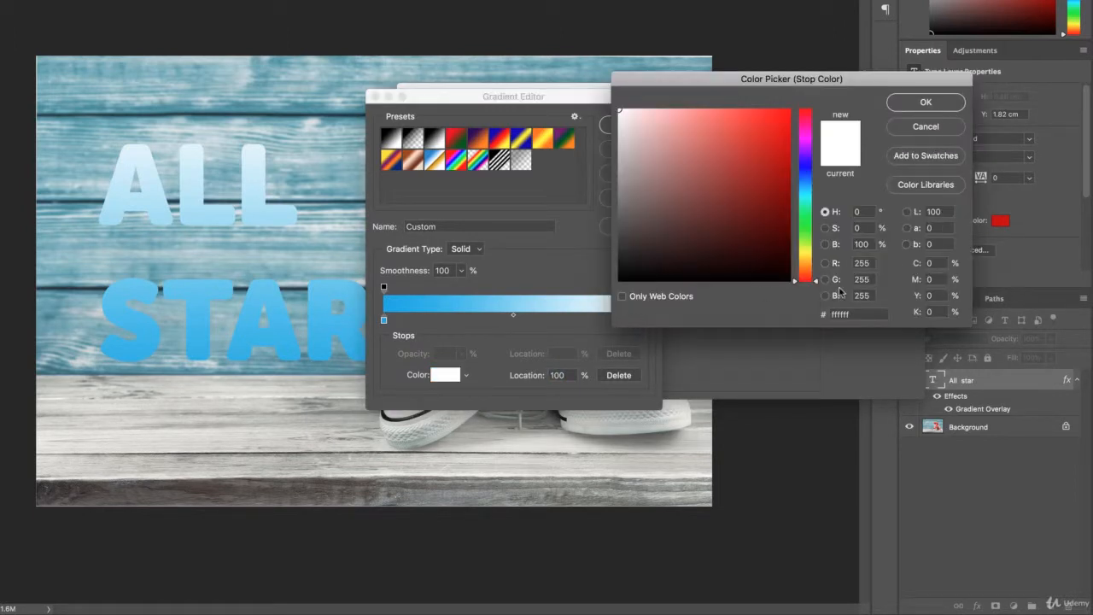
drag(816, 285, 819, 139)
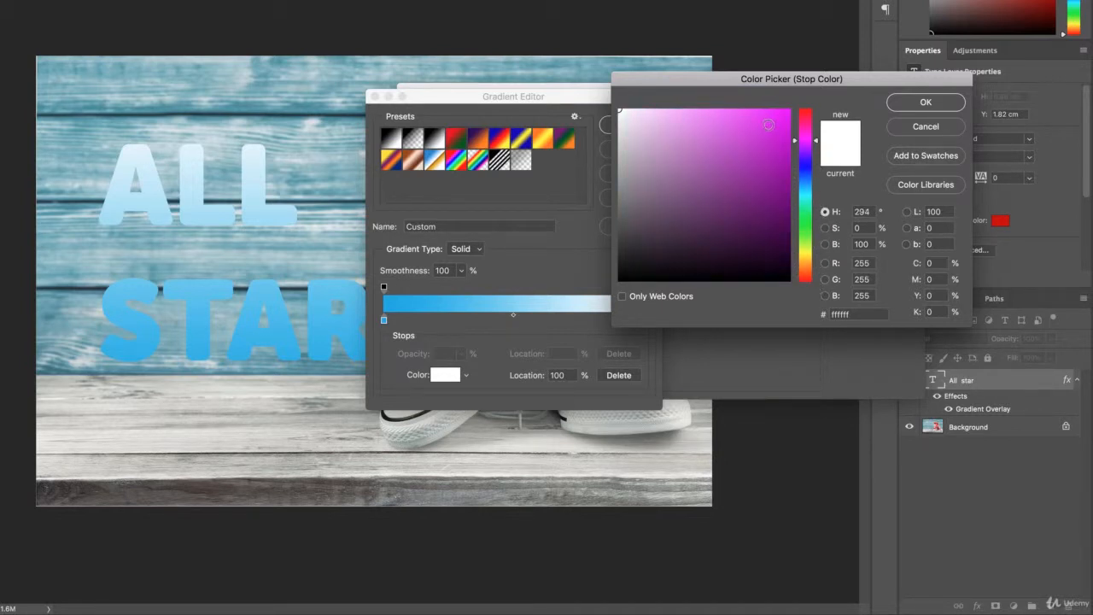
click(768, 125)
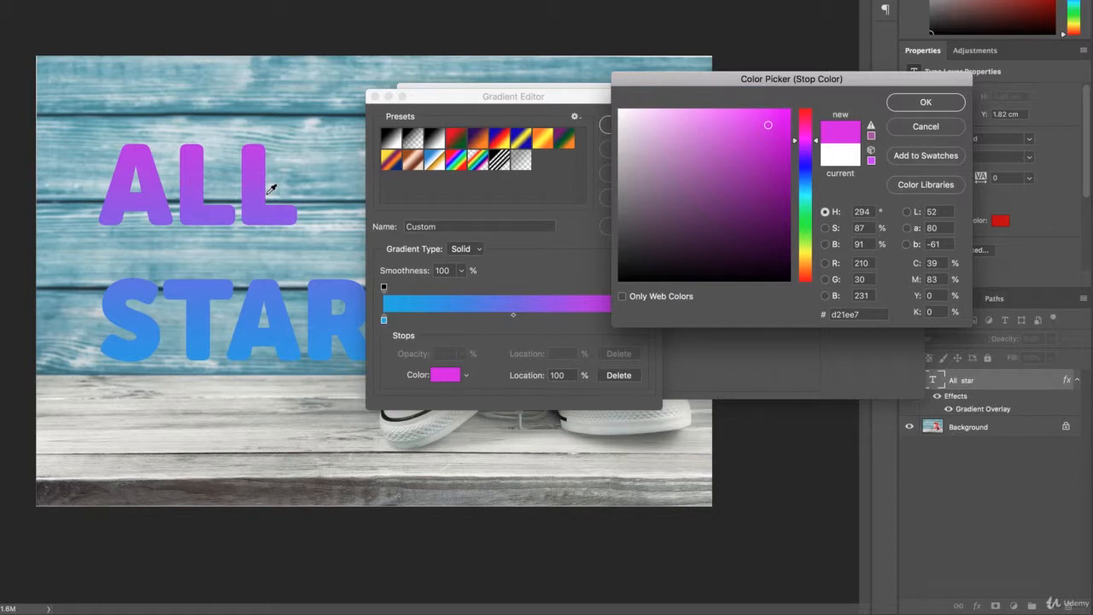
click(953, 107)
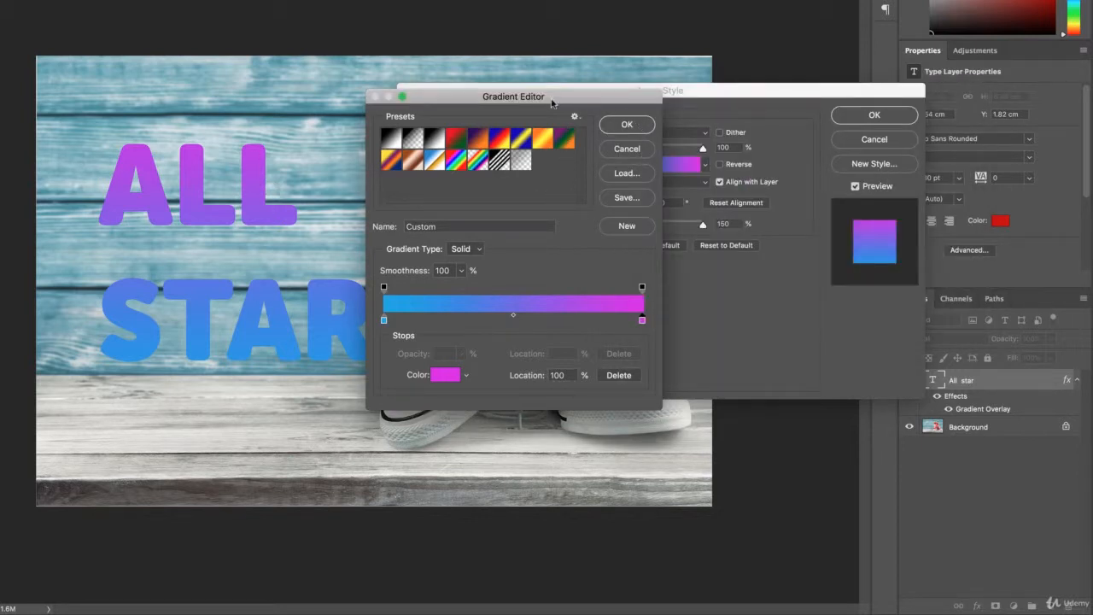
click(627, 124)
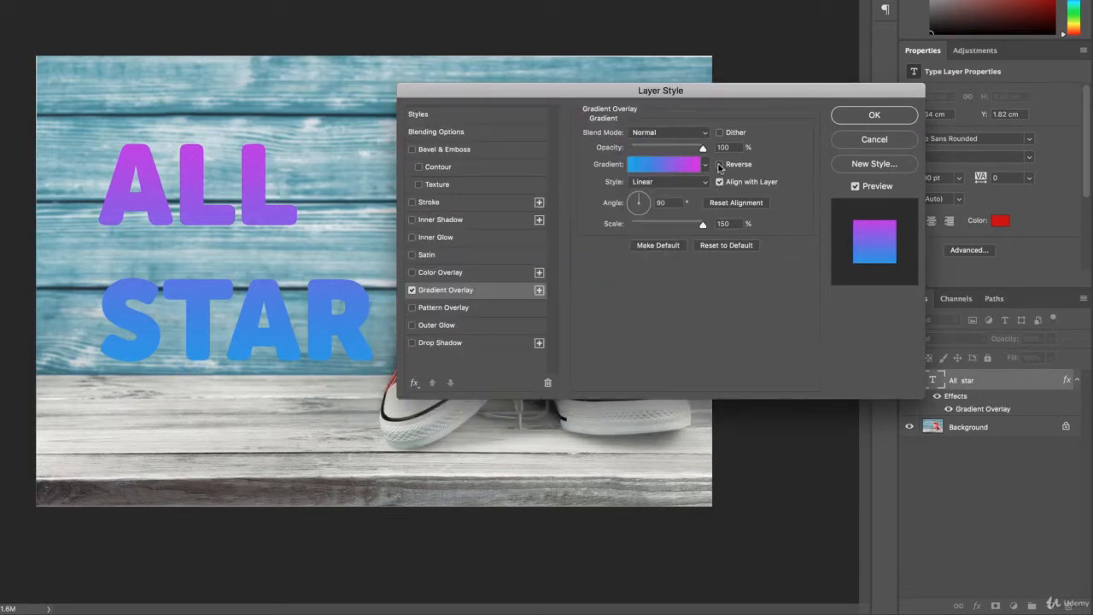
Step: Try reversing the gradient and rotating its angle to 177°, and bring it back to nearly vertical
click(719, 165)
click(720, 165)
click(634, 199)
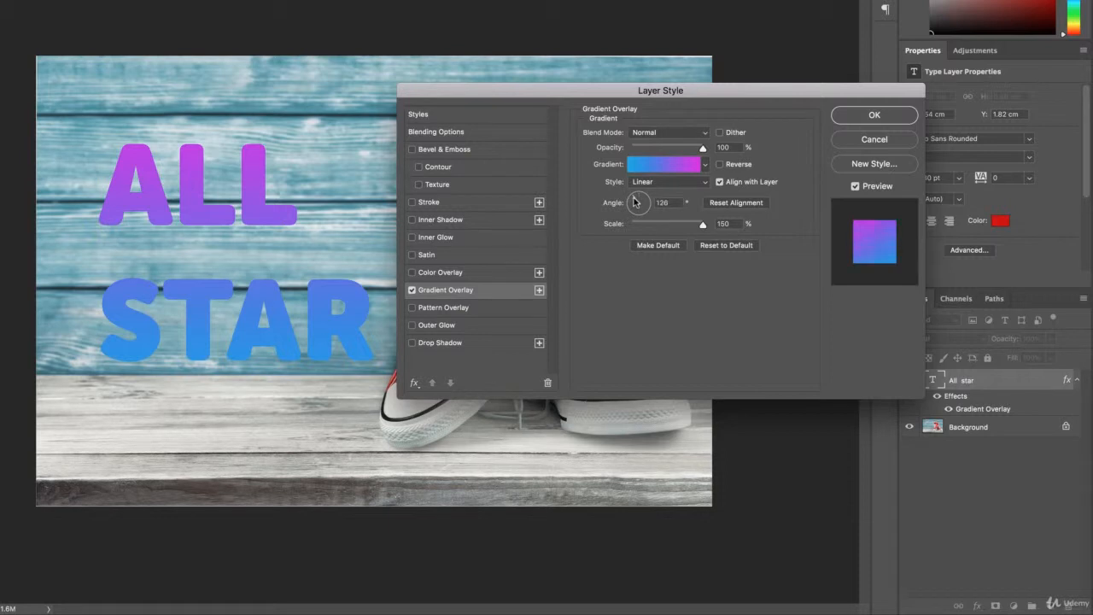
drag(634, 200, 631, 206)
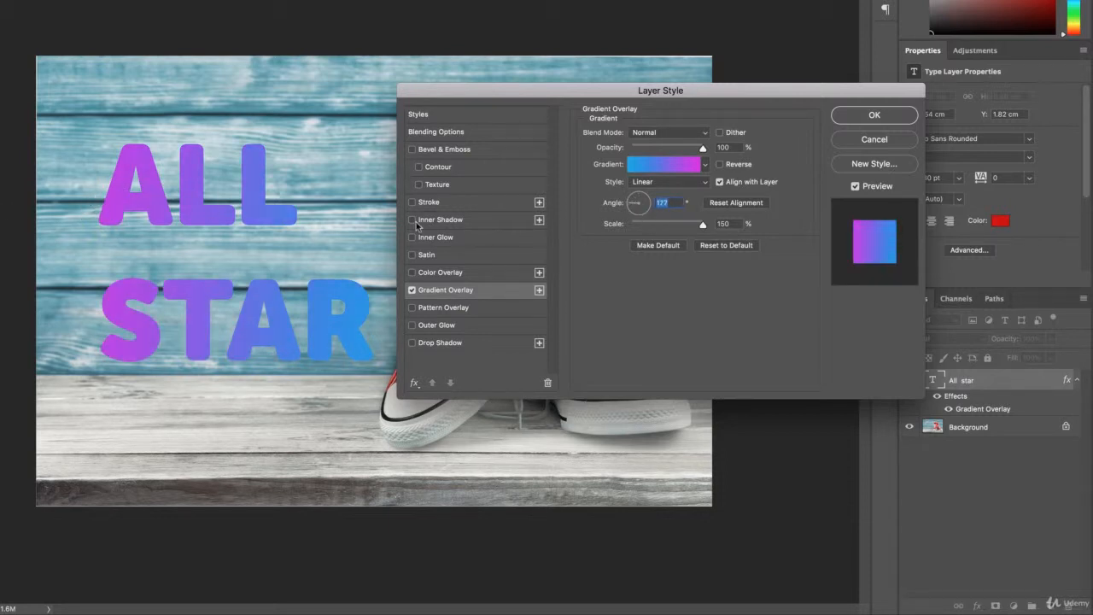
drag(637, 203, 639, 193)
Step: Try the Radial gradient style on the text, and set the style to Reflected
click(670, 185)
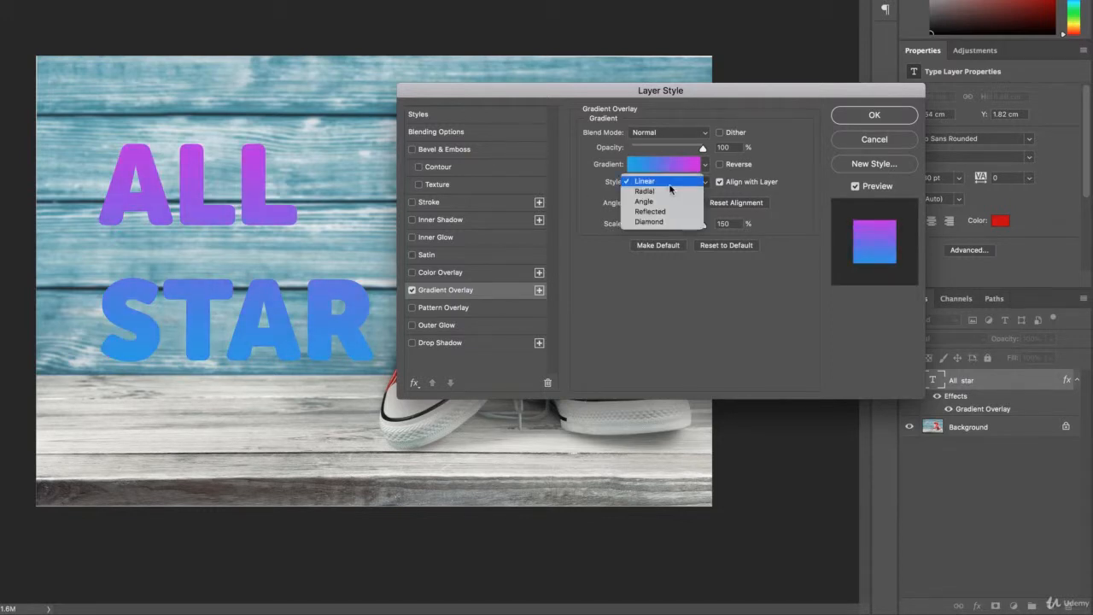
click(668, 191)
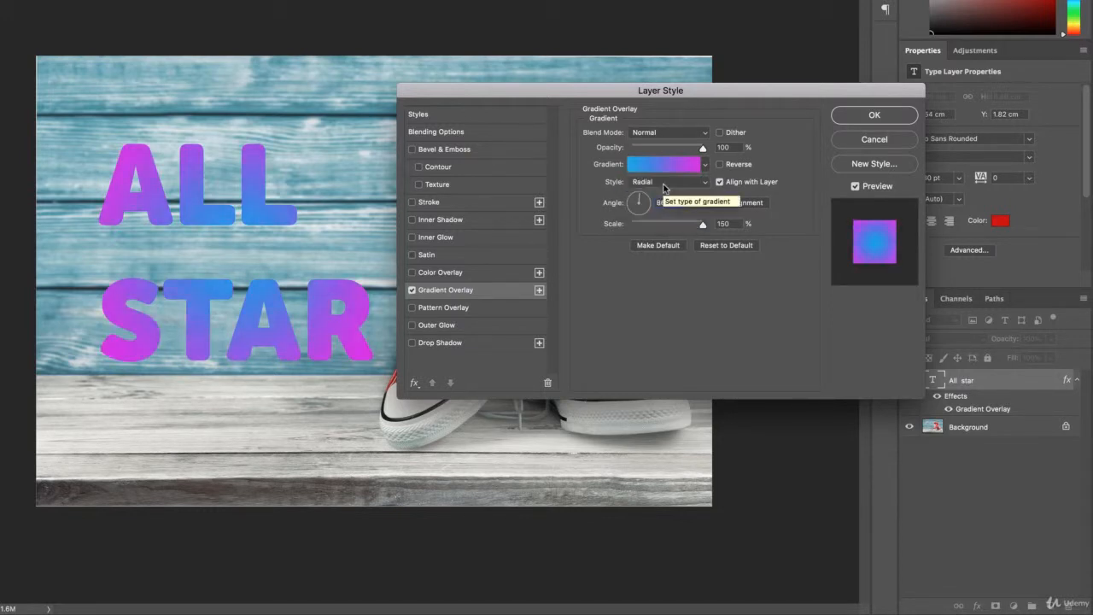
click(663, 182)
click(658, 197)
click(660, 185)
click(650, 197)
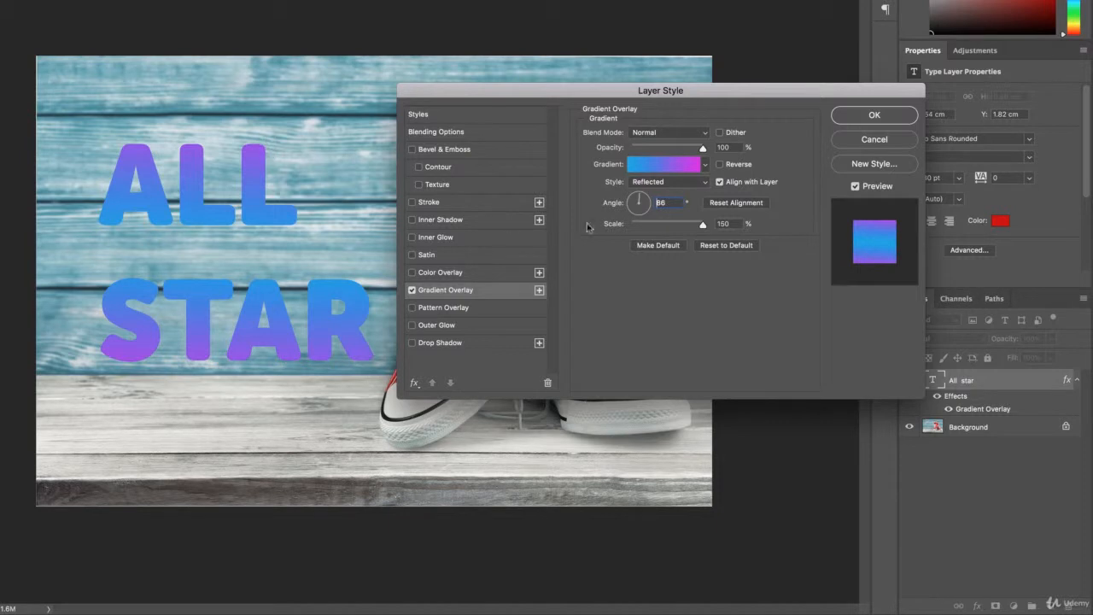
Step: Set the gradient overlay's style back to Linear and, after trying smaller scales, set its scale to 100%
click(660, 187)
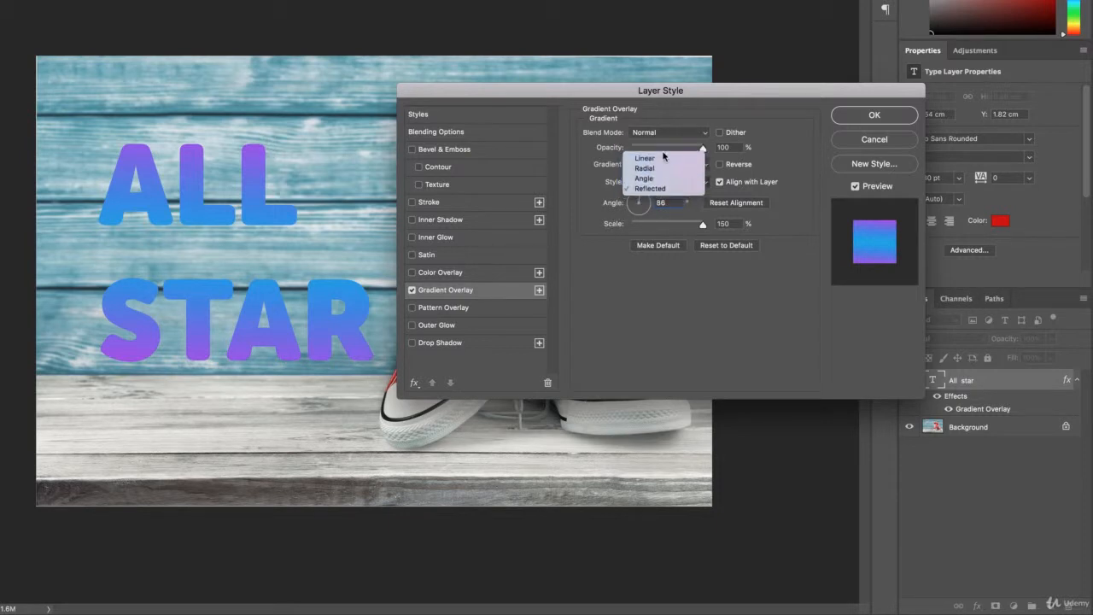
click(663, 152)
drag(692, 227, 637, 227)
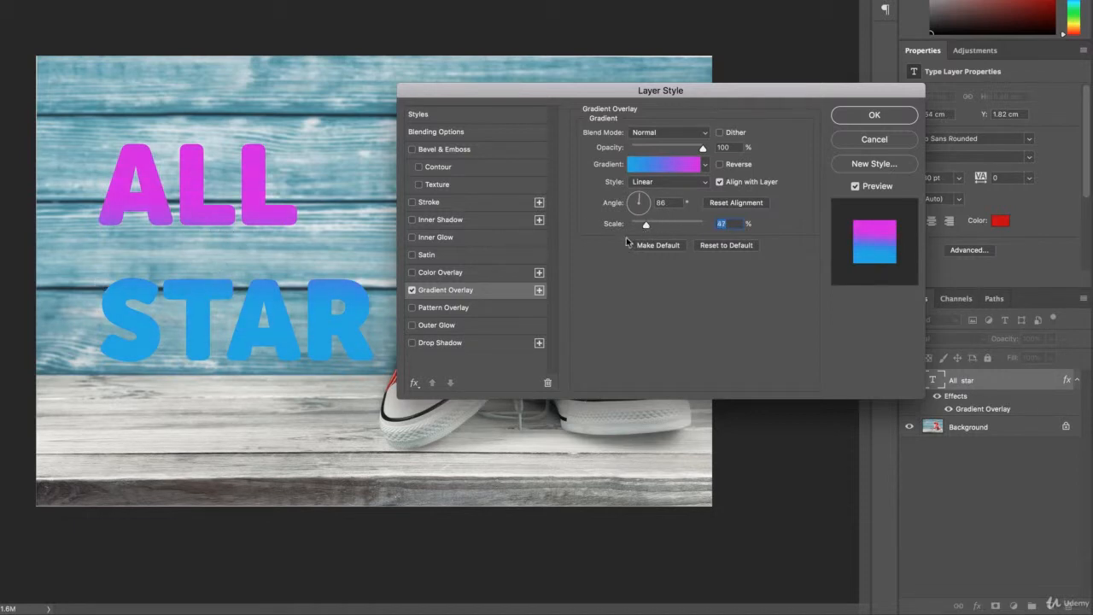
drag(671, 227, 677, 227)
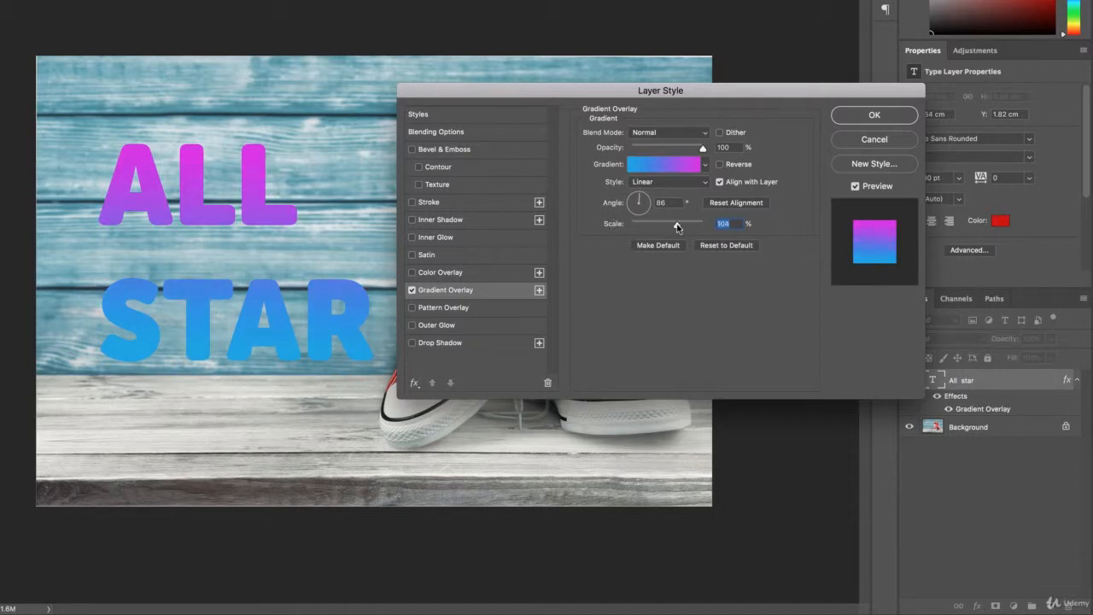
text(100)
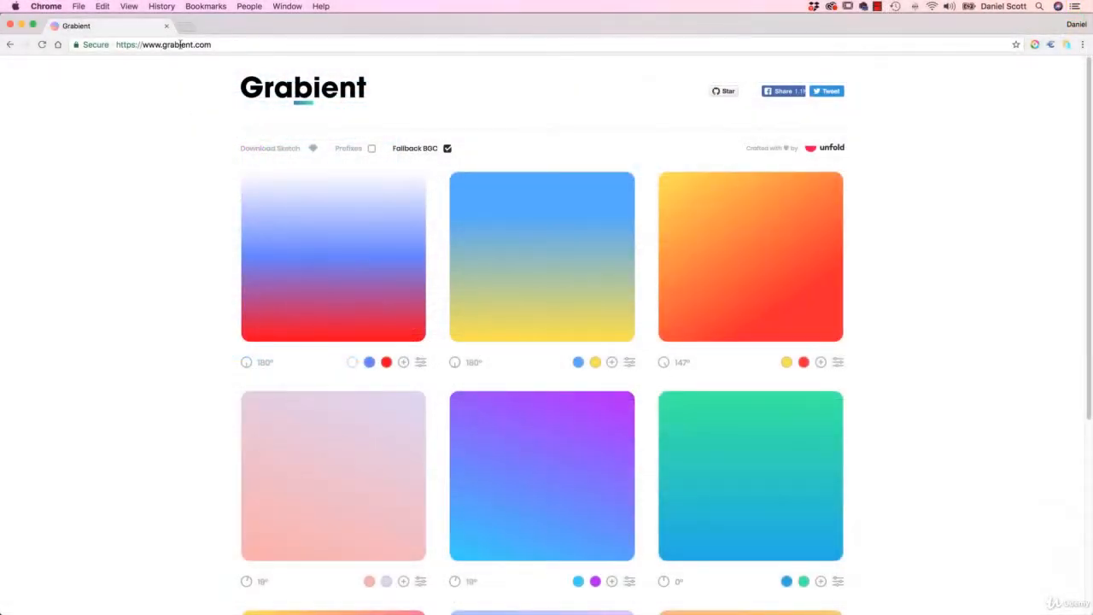
Step: Switch to Grabient in Chrome and browse its three pages of gradients for a colour combination, ending on page 2
click(180, 44)
click(149, 209)
scroll(142, 223, down, 7)
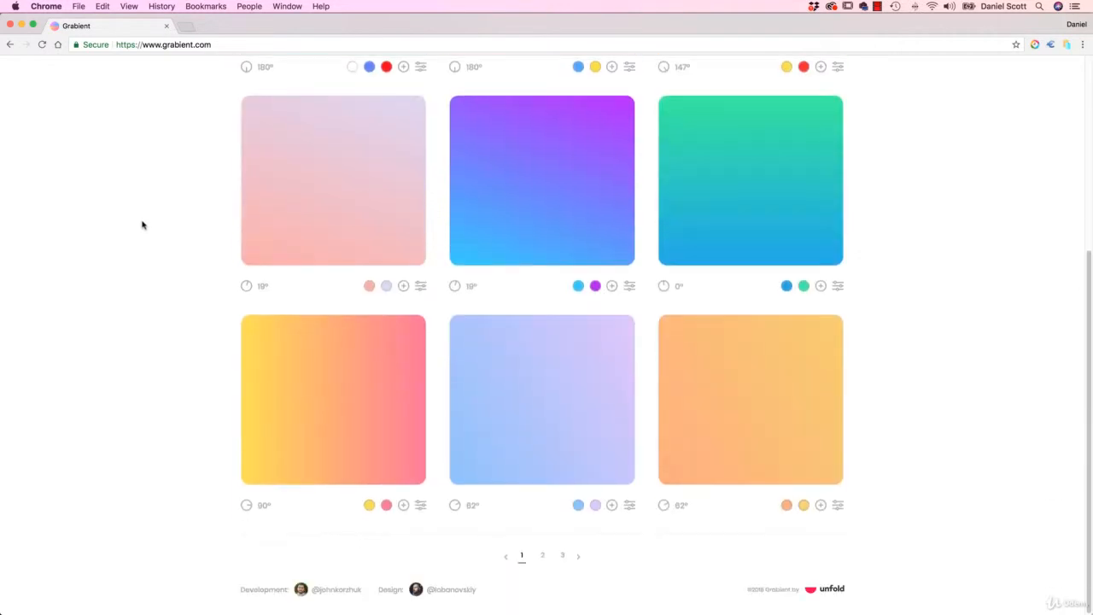
scroll(137, 230, up, 5)
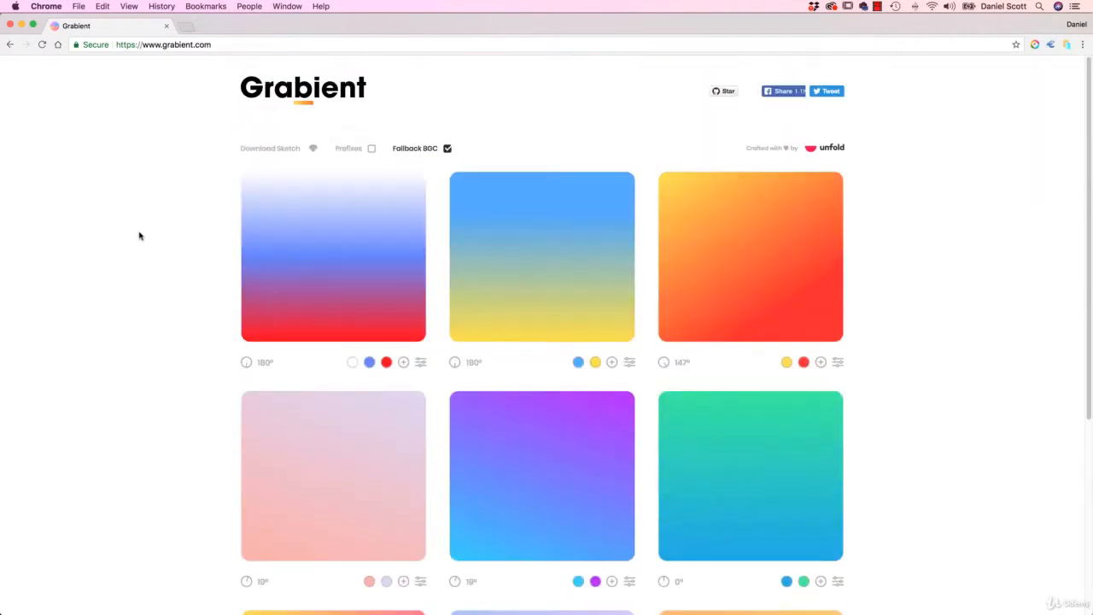
scroll(140, 236, down, 3)
scroll(140, 236, down, 2)
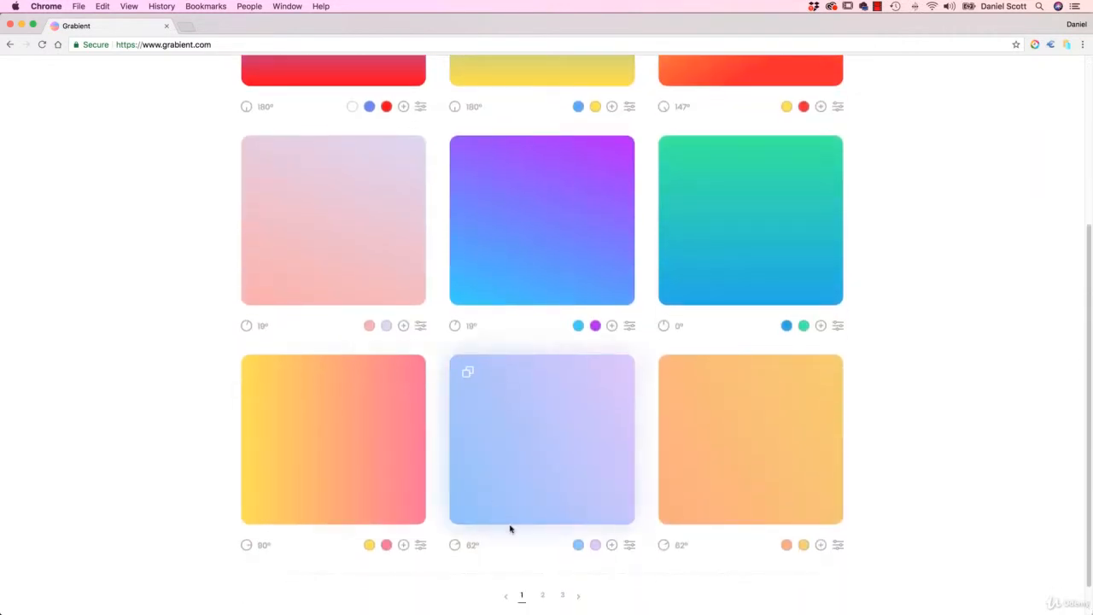
click(544, 594)
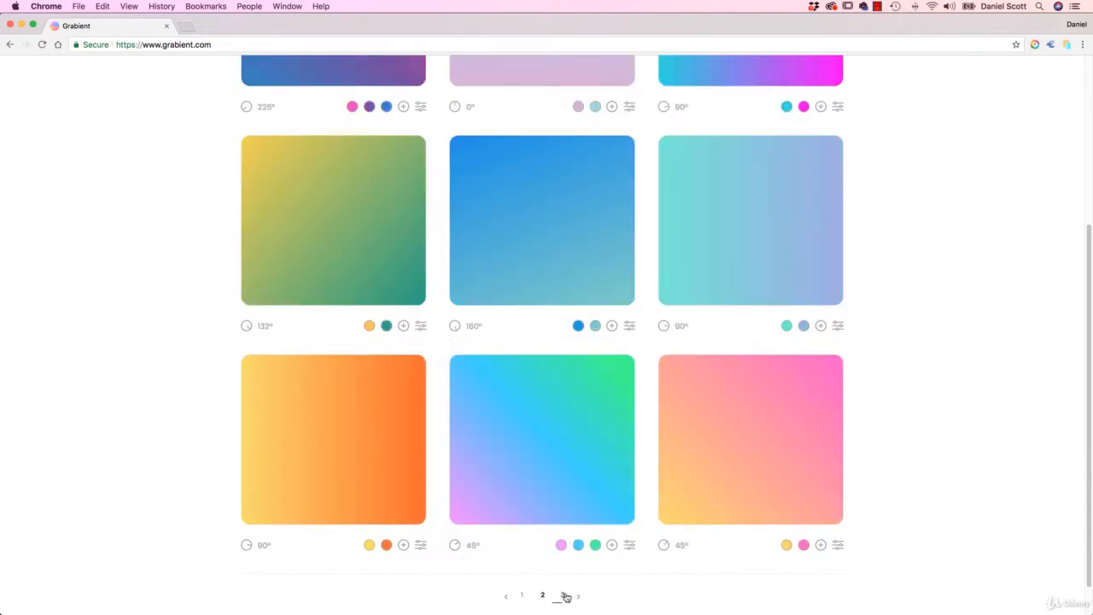
click(563, 595)
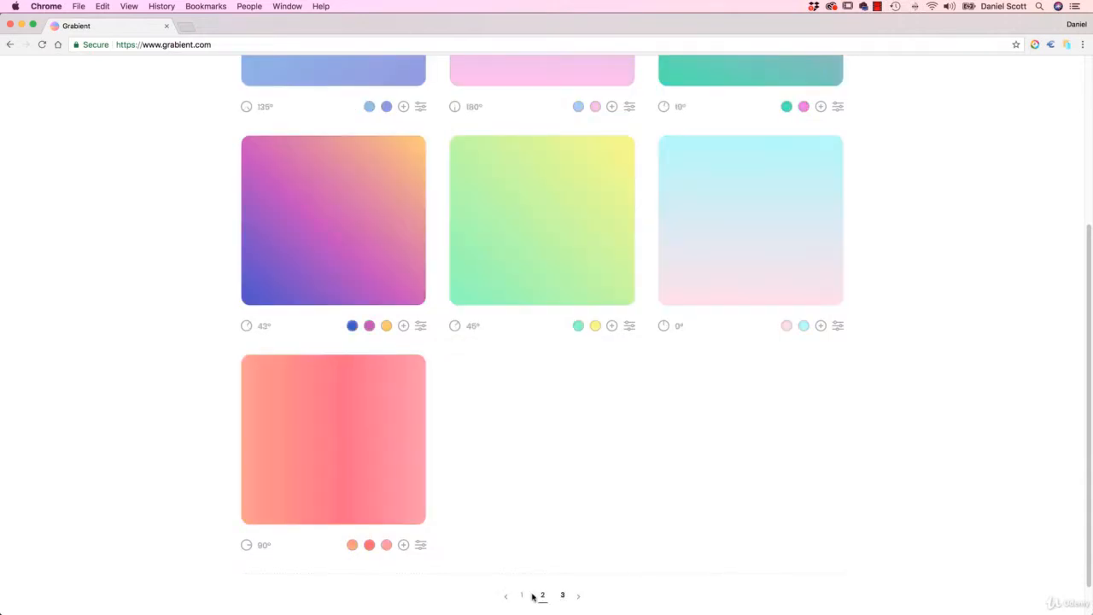
click(544, 596)
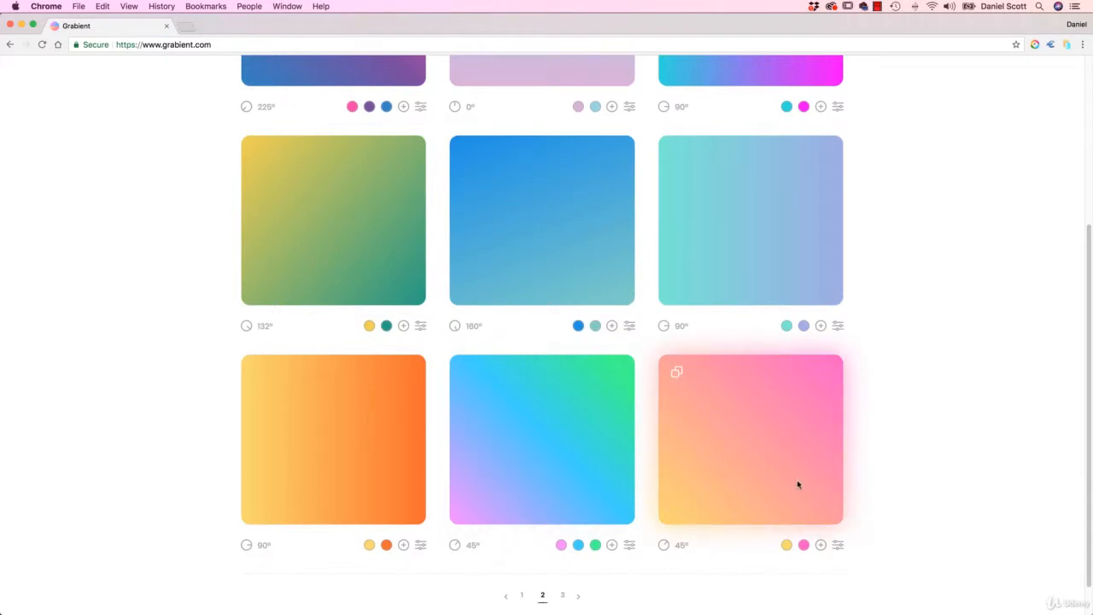
scroll(812, 444, down, 1)
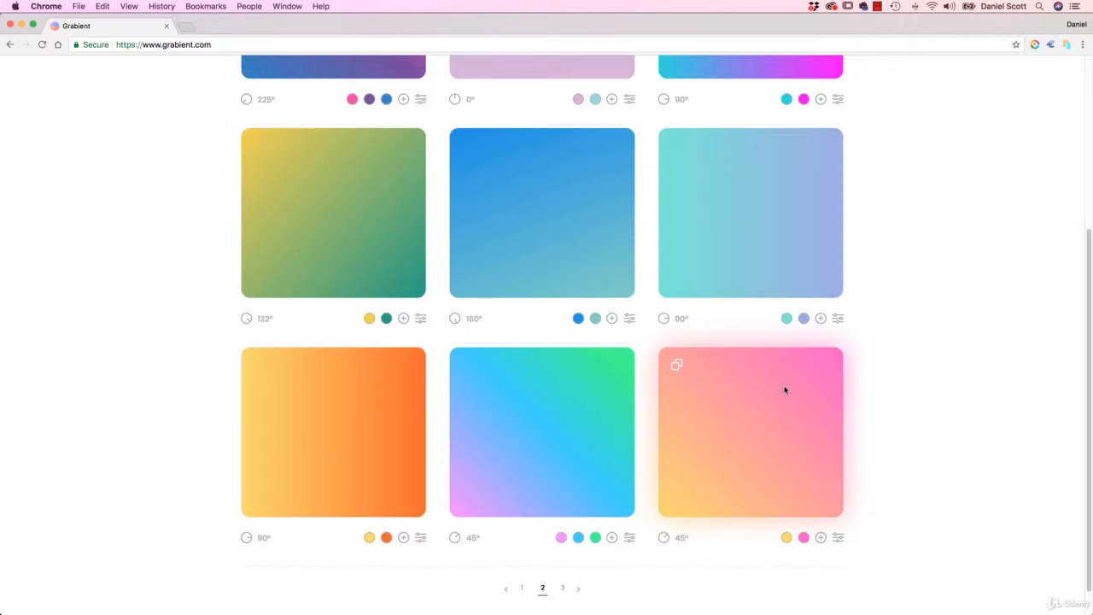
Step: Copy the yellow colour code FBDA61 from the 45° yellow-to-pink gradient on page 2
mouse_move(785, 538)
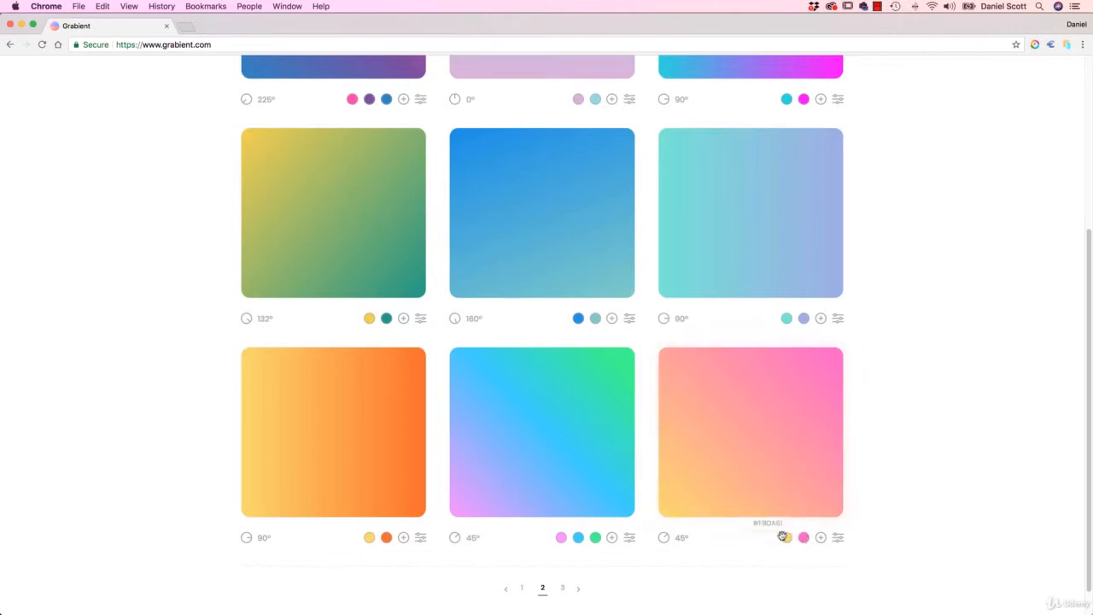
click(786, 537)
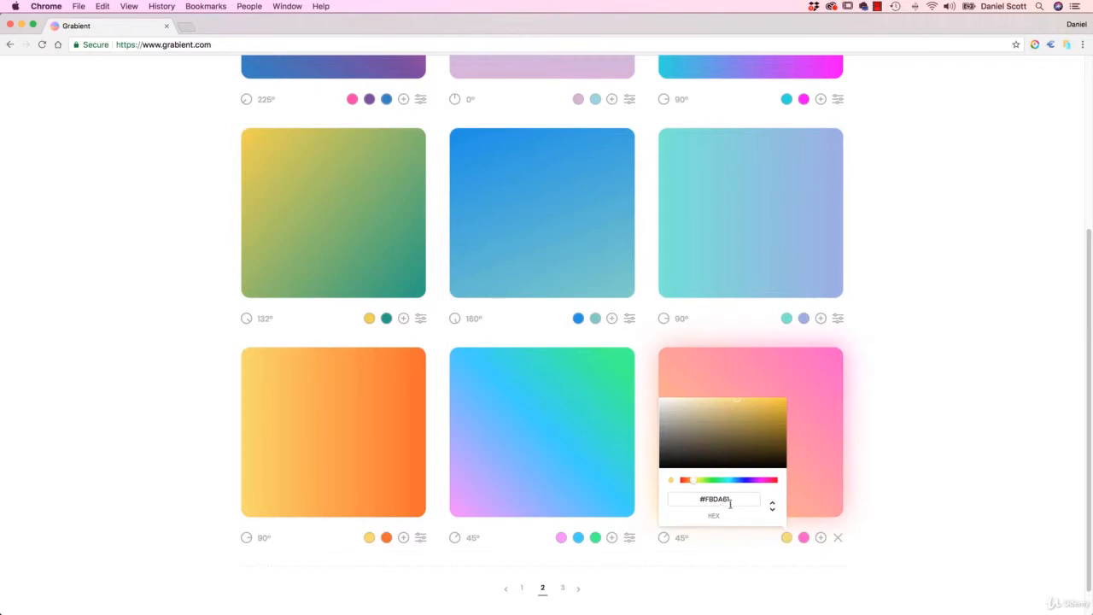
drag(732, 501, 700, 510)
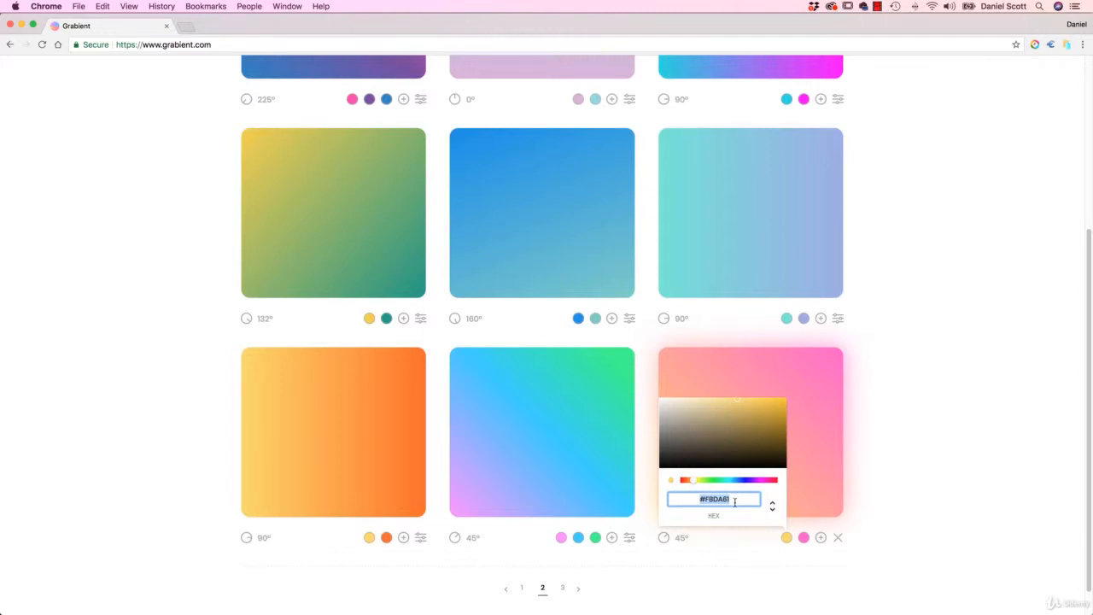
key(super+c)
right_click(725, 504)
click(756, 447)
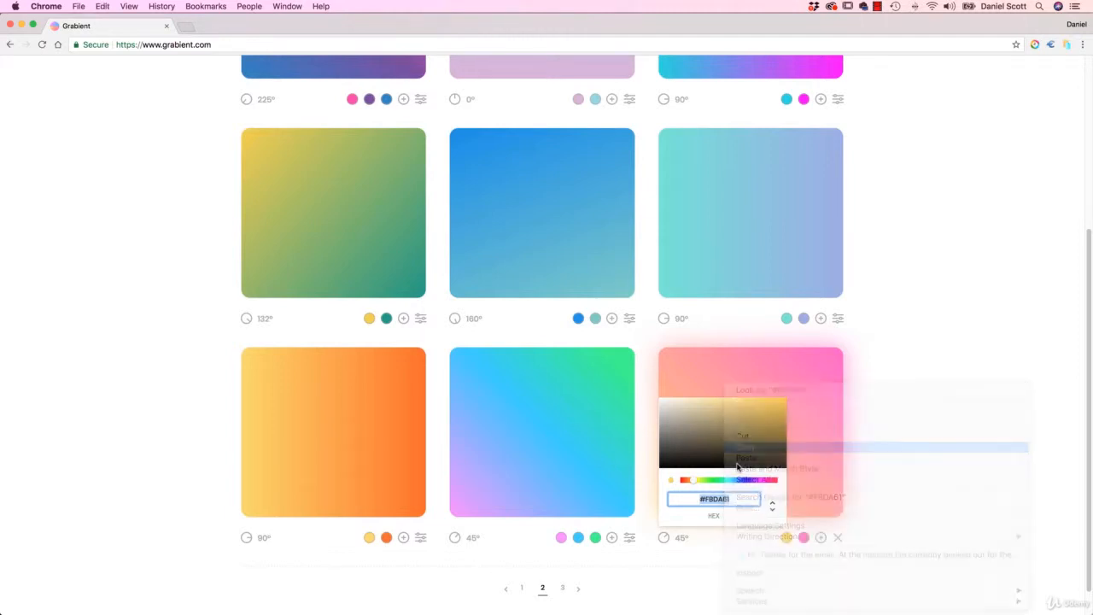
Step: Switch to Photoshop and set the text gradient's starting colour stop to the copied FBDA61, without the hash sign
key(super+Tab)
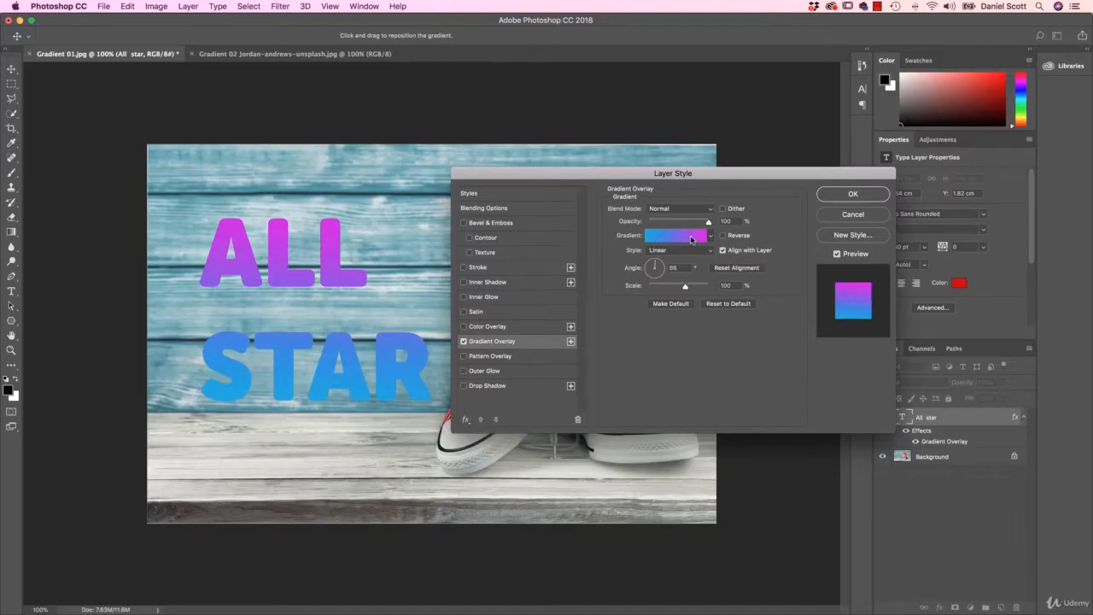
click(678, 238)
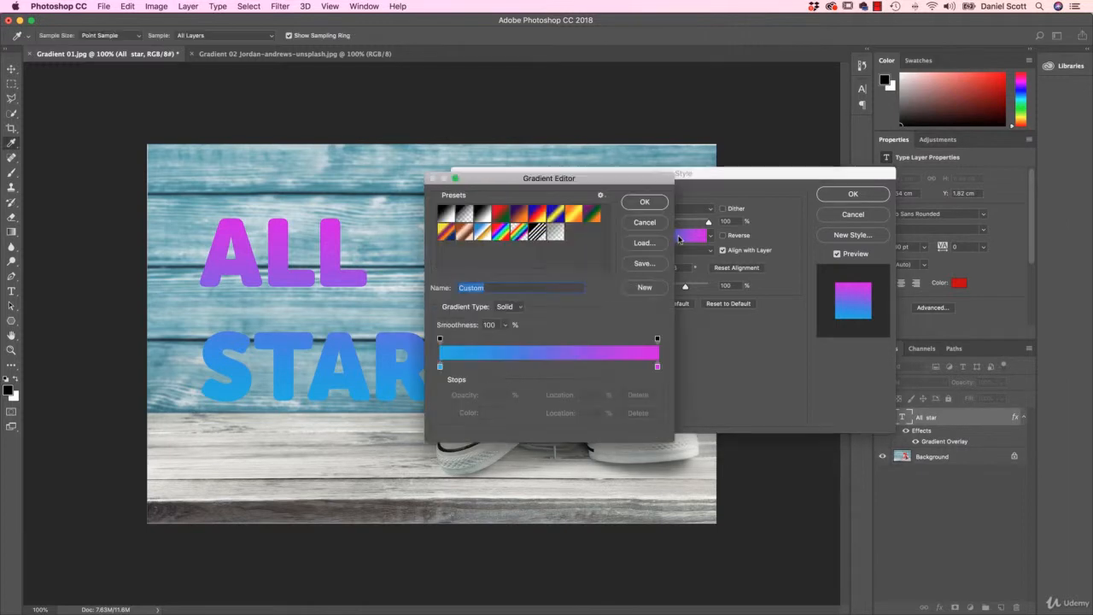
double_click(440, 367)
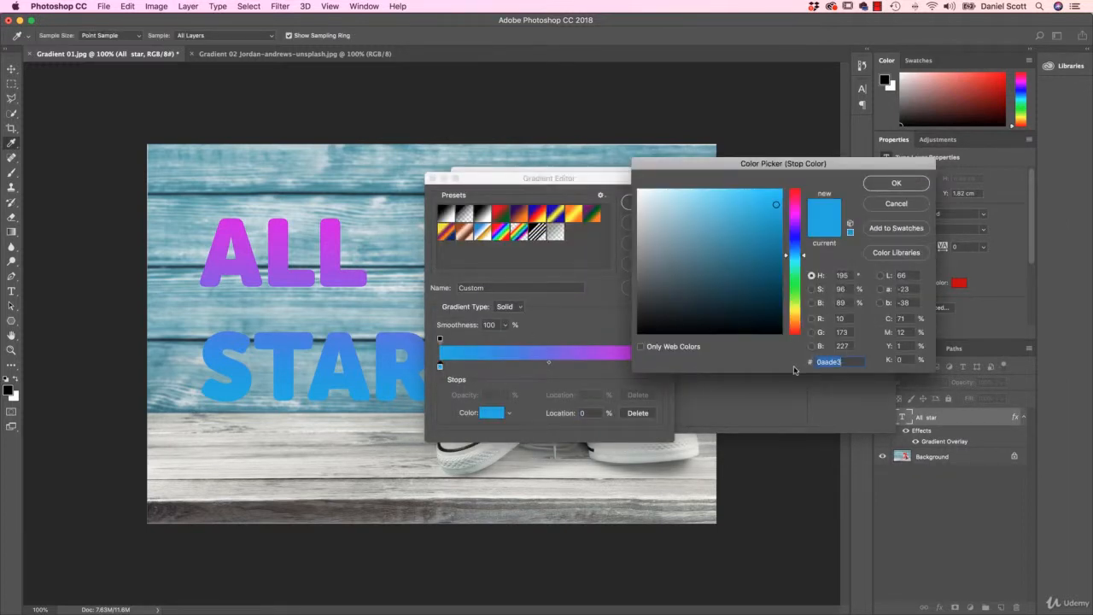
key(super+v)
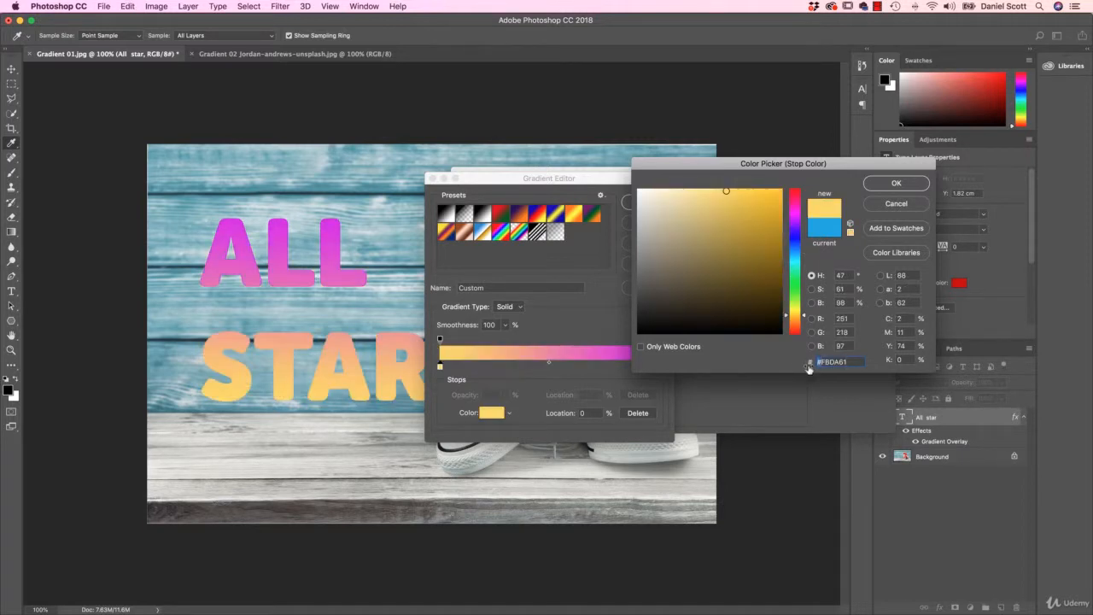
click(815, 363)
key(Delete)
drag(826, 362, 844, 362)
click(891, 187)
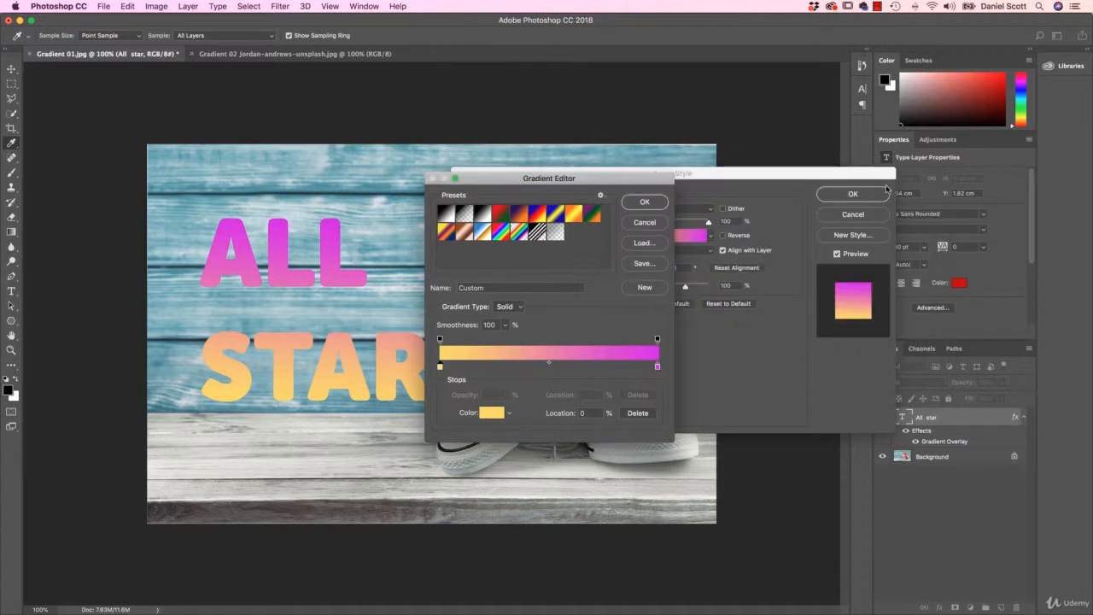
Step: Switch back to Grabient in Chrome and copy the same gradient's pink colour code, FF5ACD, without the hash sign
key(super+Tab)
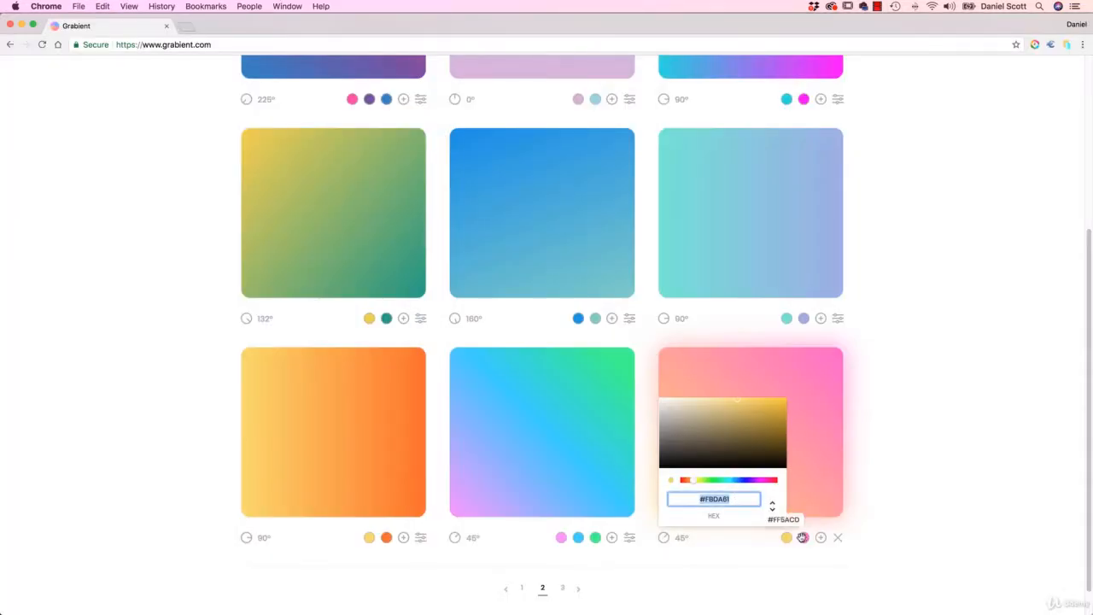
drag(750, 500, 718, 501)
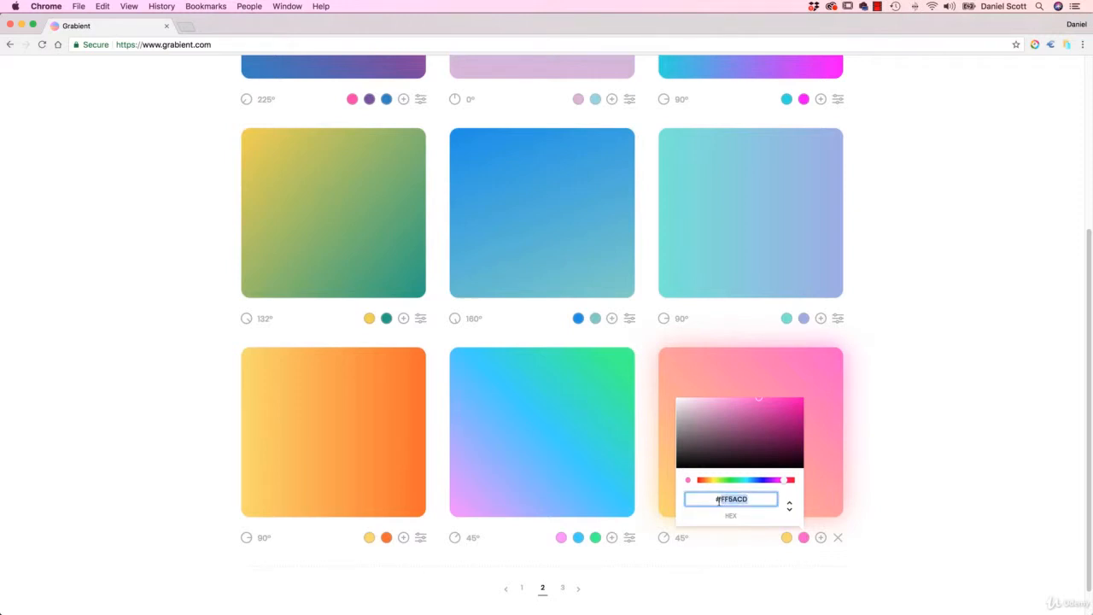
Step: Switch to Photoshop, set the gradient's end colour stop to FF5ACD, and accept the gradient and the layer style
key(super+Tab)
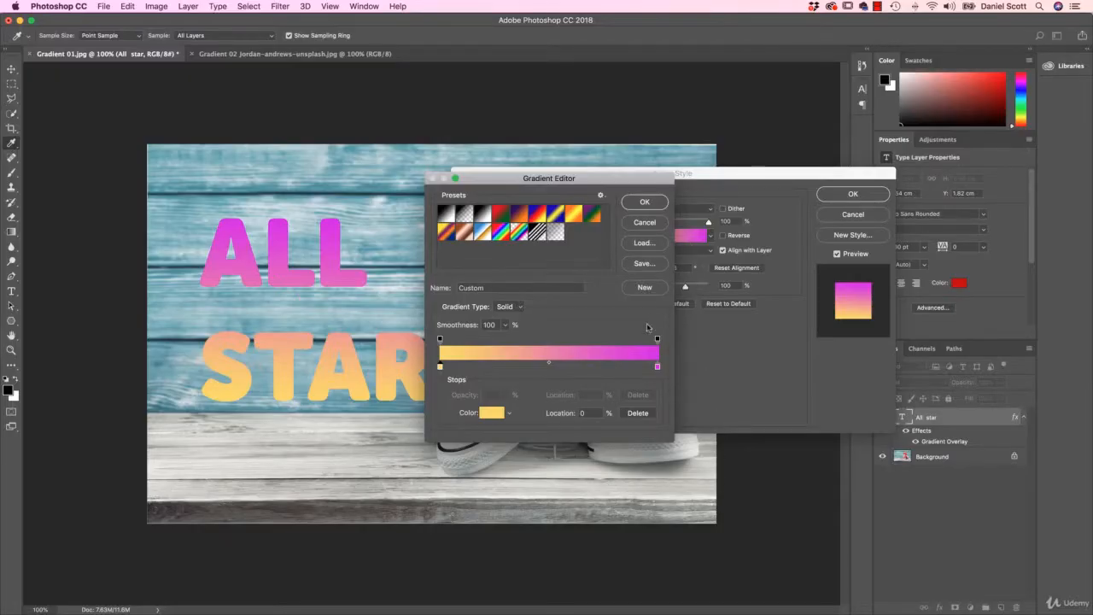
click(657, 367)
double_click(657, 368)
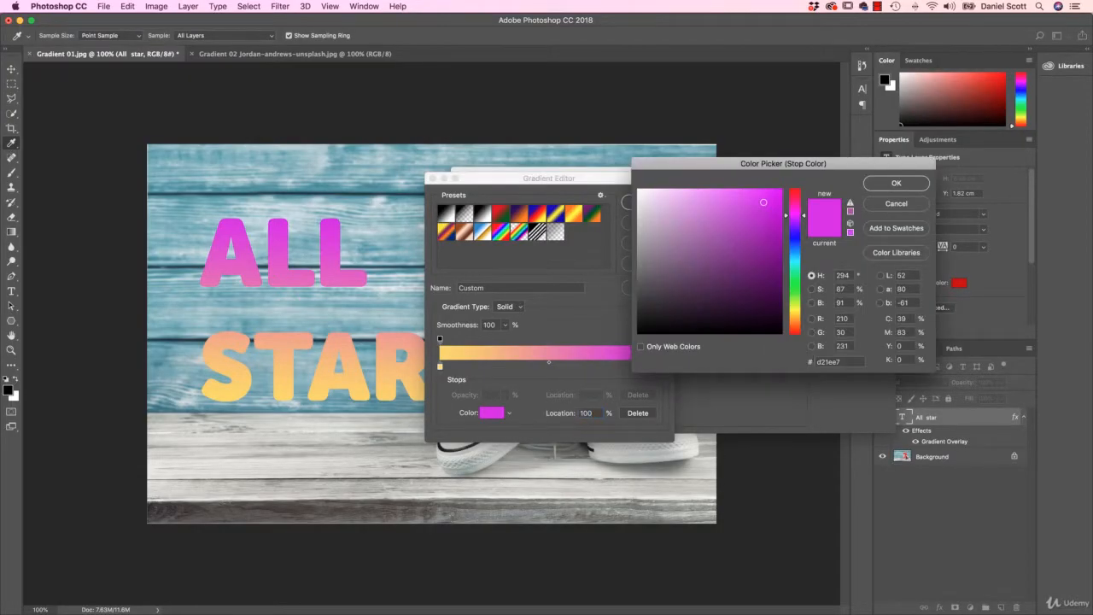
drag(846, 362, 781, 361)
key(super+v)
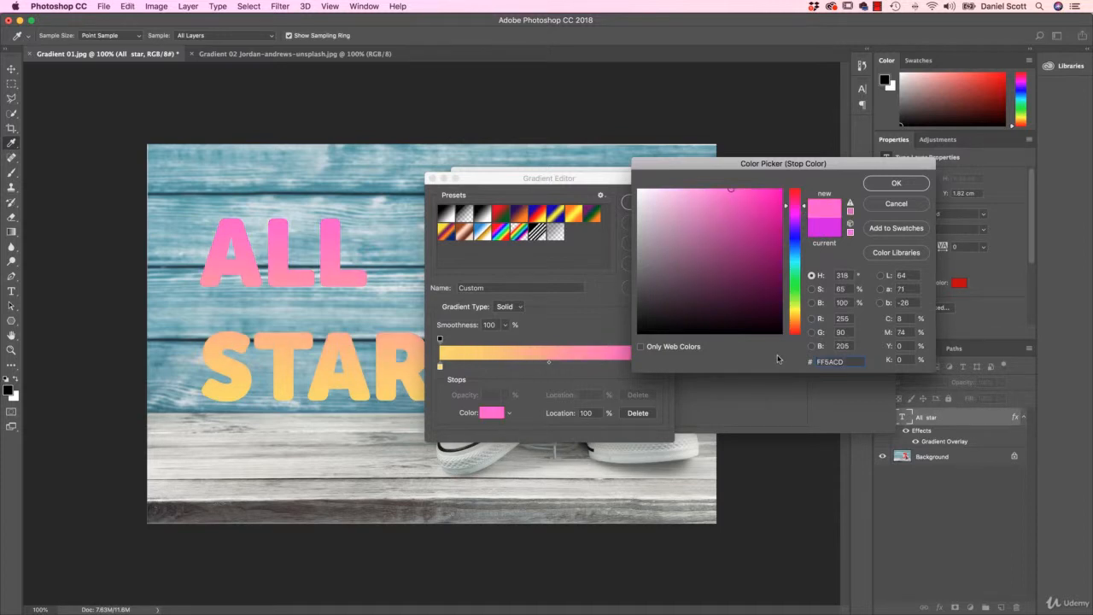
click(897, 183)
click(656, 206)
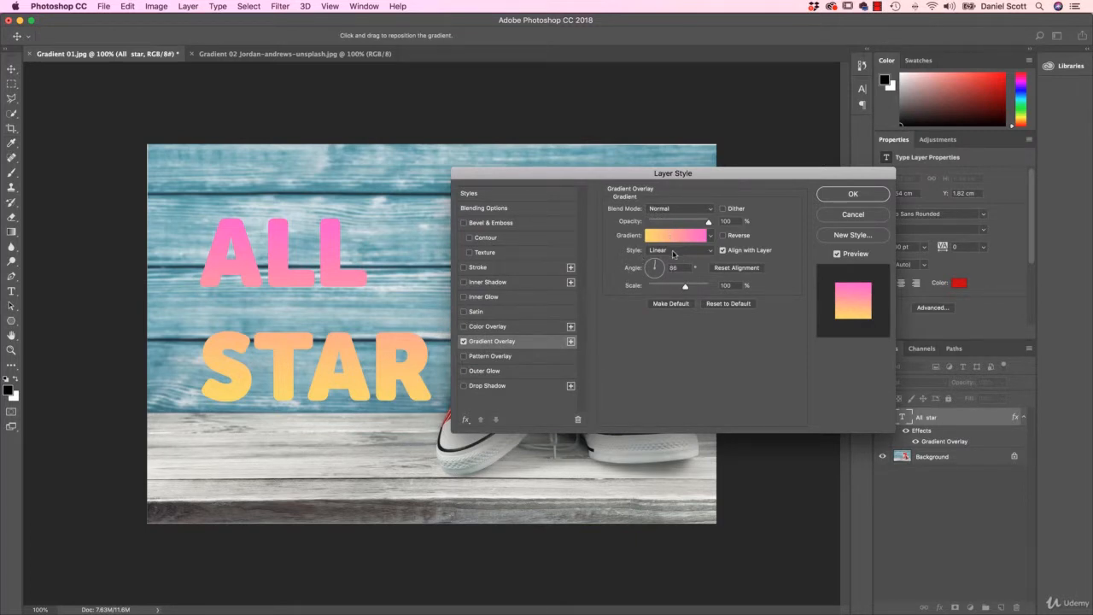
click(851, 195)
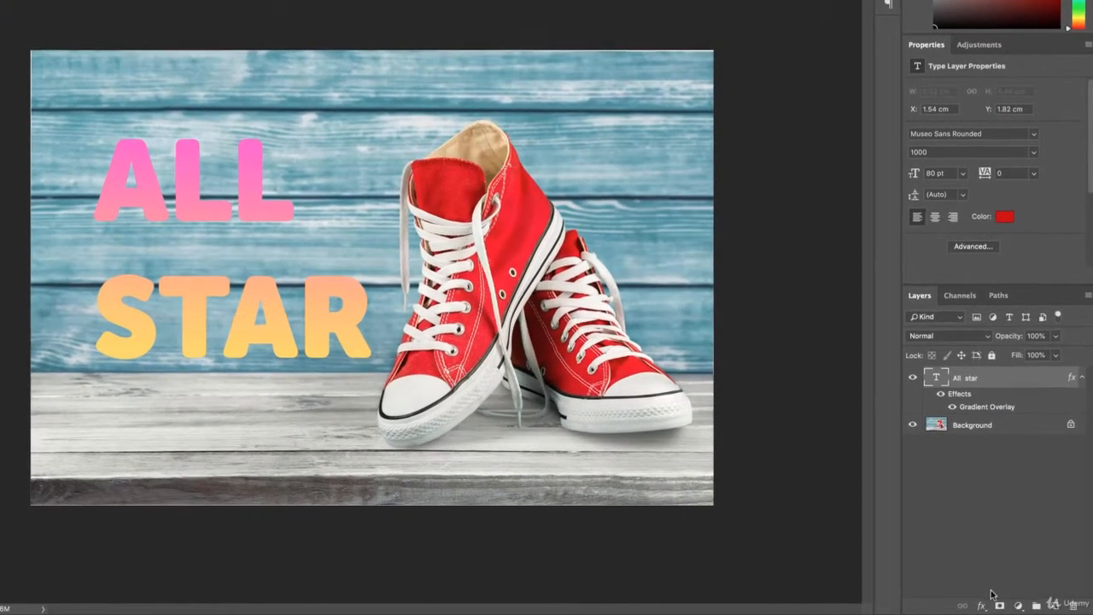
click(984, 605)
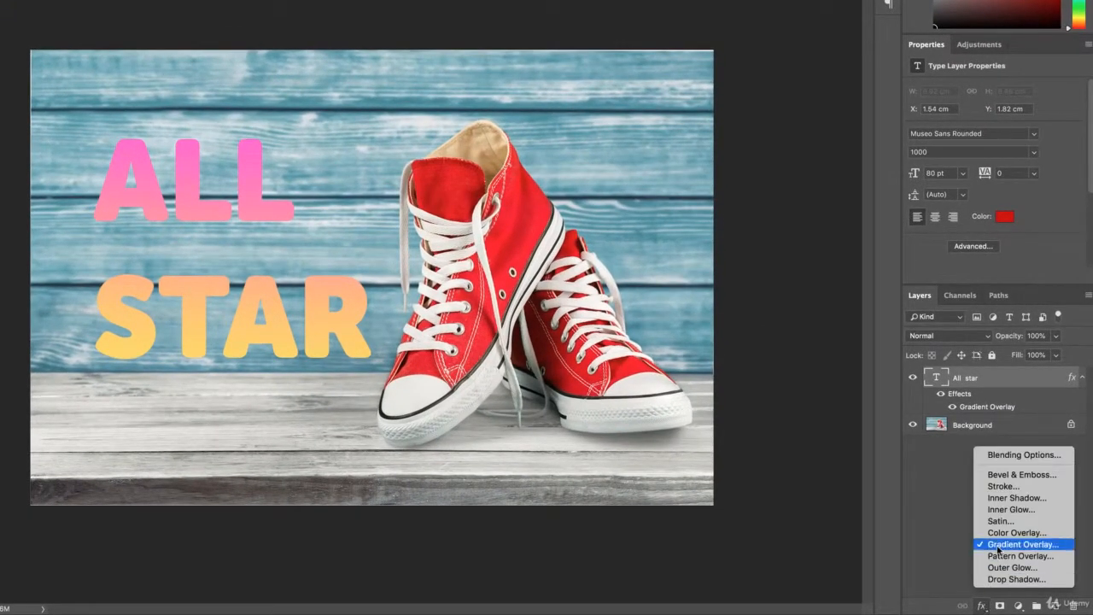
click(963, 522)
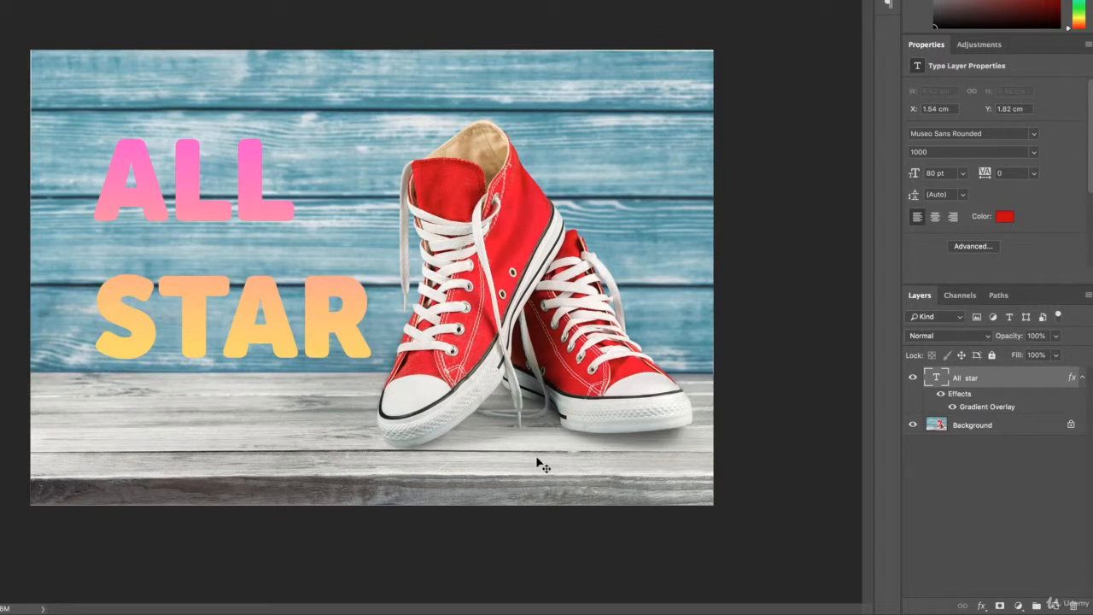
Step: Convert the locked Background into a regular layer named Shoes
click(976, 428)
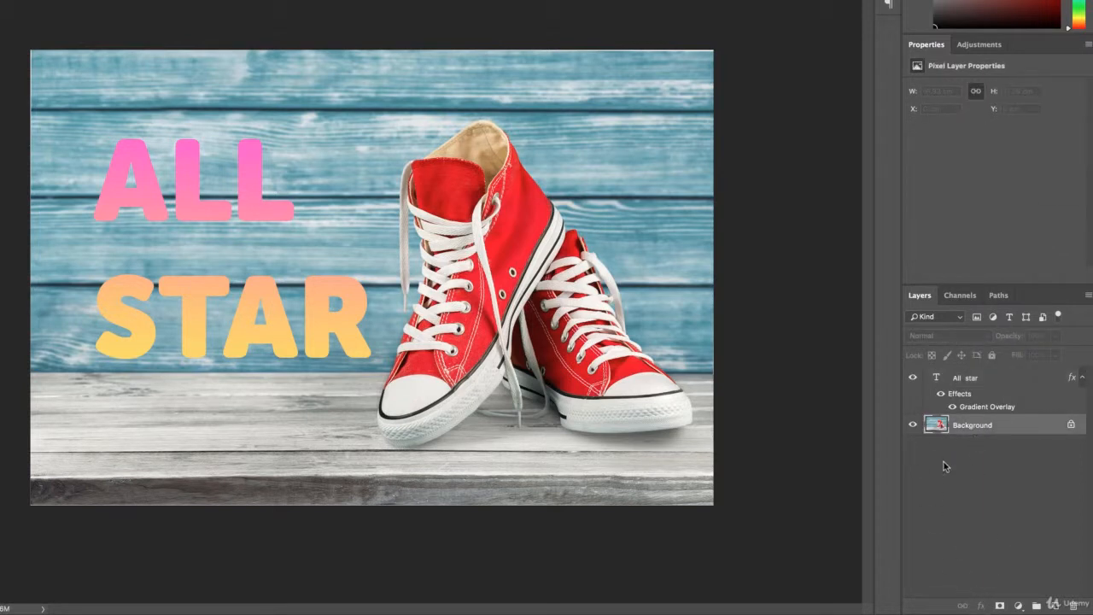
double_click(983, 426)
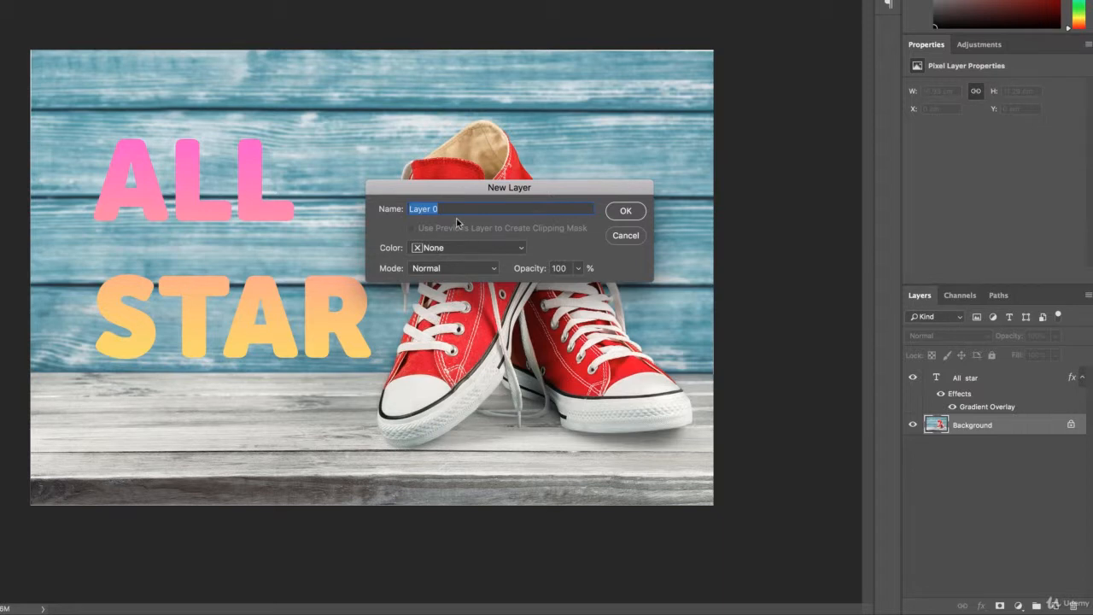
text(Shoes)
key(Return)
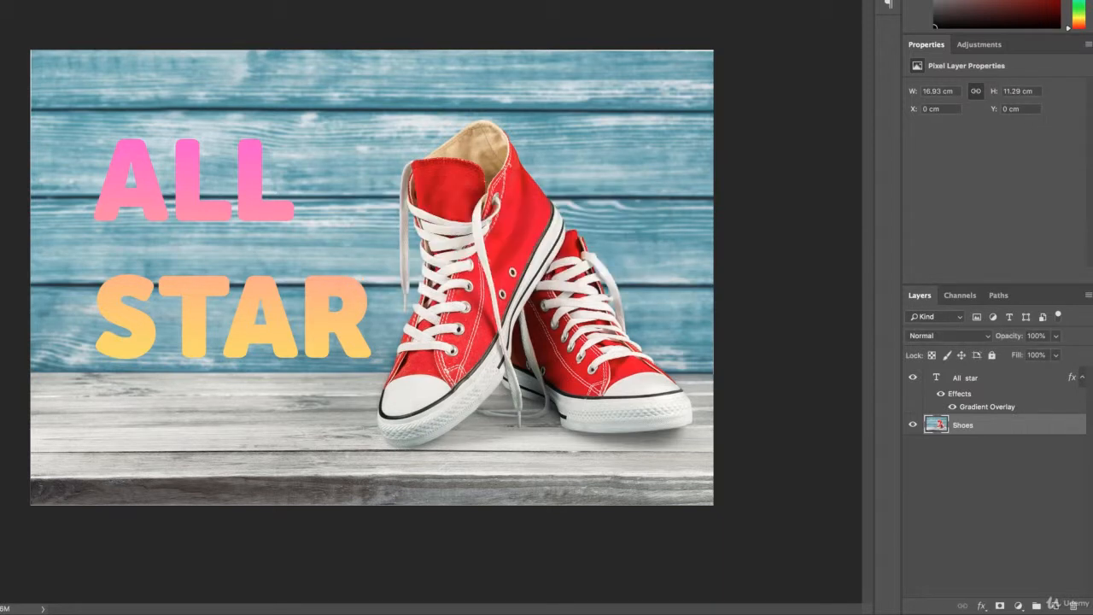
Step: Add a Gradient Overlay effect to the Shoes layer and move its settings dialog clear of the text
click(981, 606)
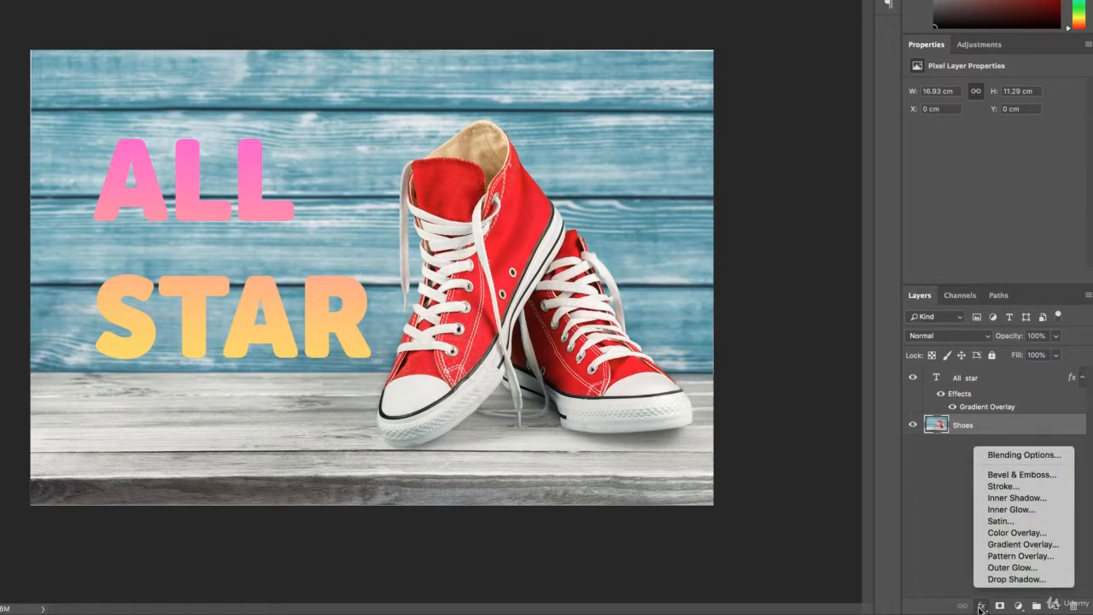
click(1006, 546)
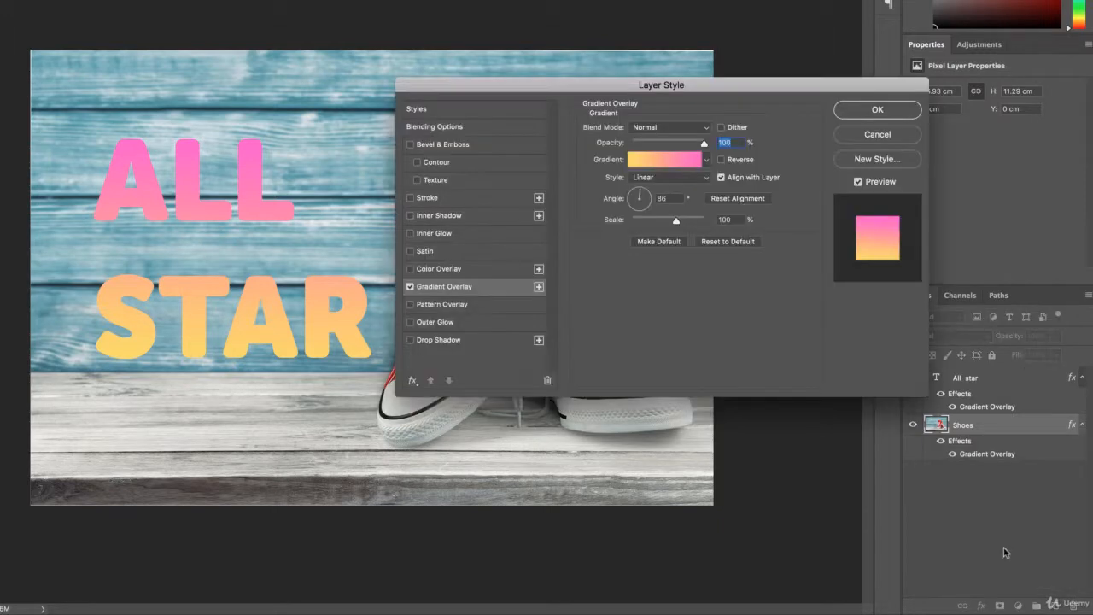
drag(838, 87, 859, 177)
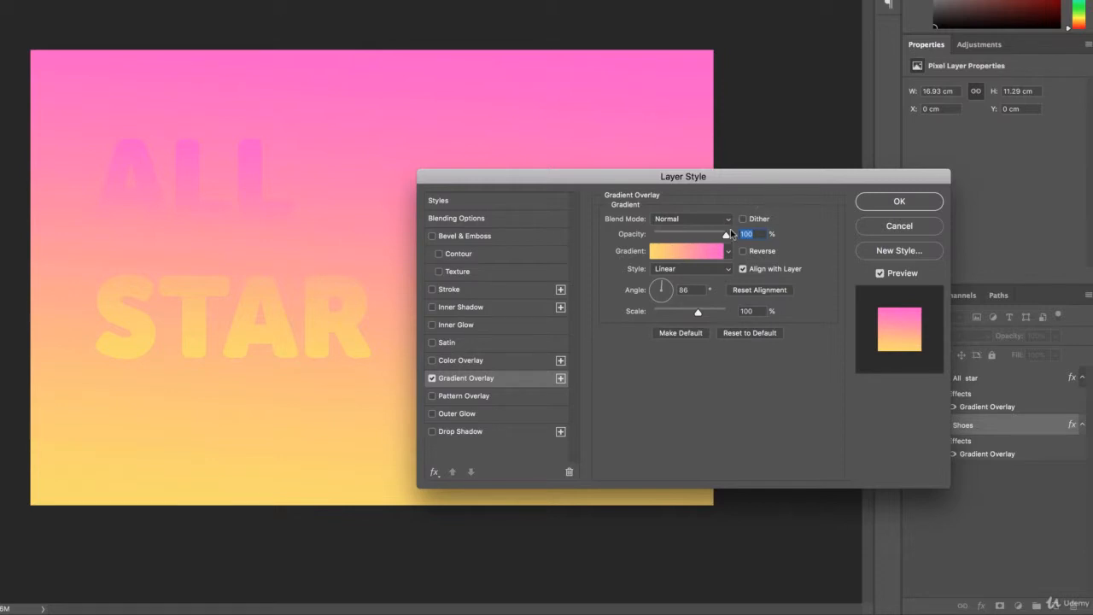
Step: Try the Dissolve and Darken blend modes on the Shoes layer's Gradient Overlay, and move the settings dialog off the shoes
click(675, 223)
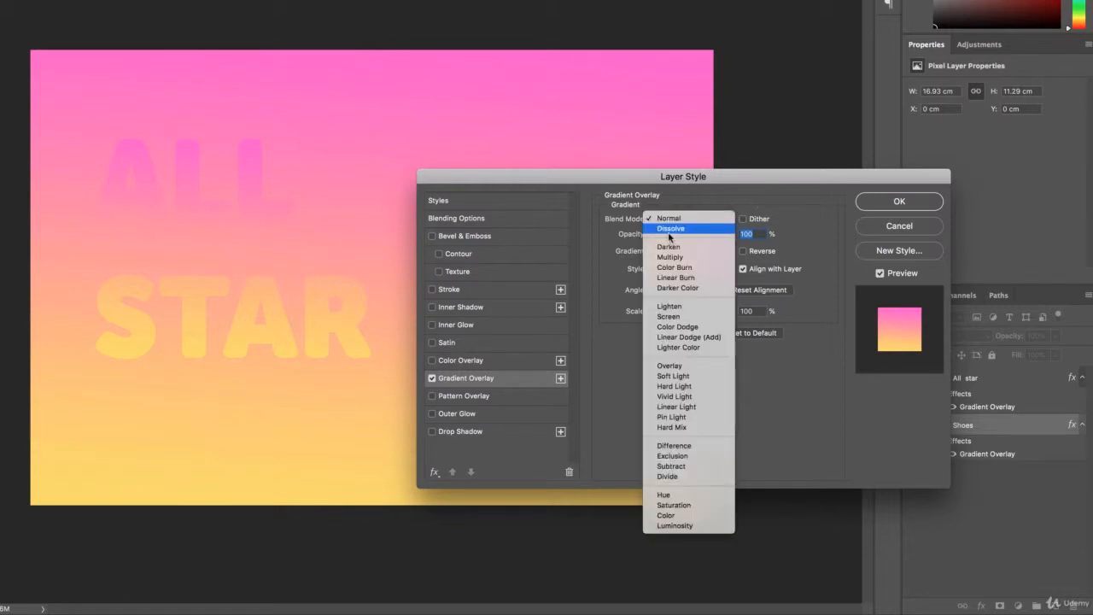
click(668, 234)
click(673, 222)
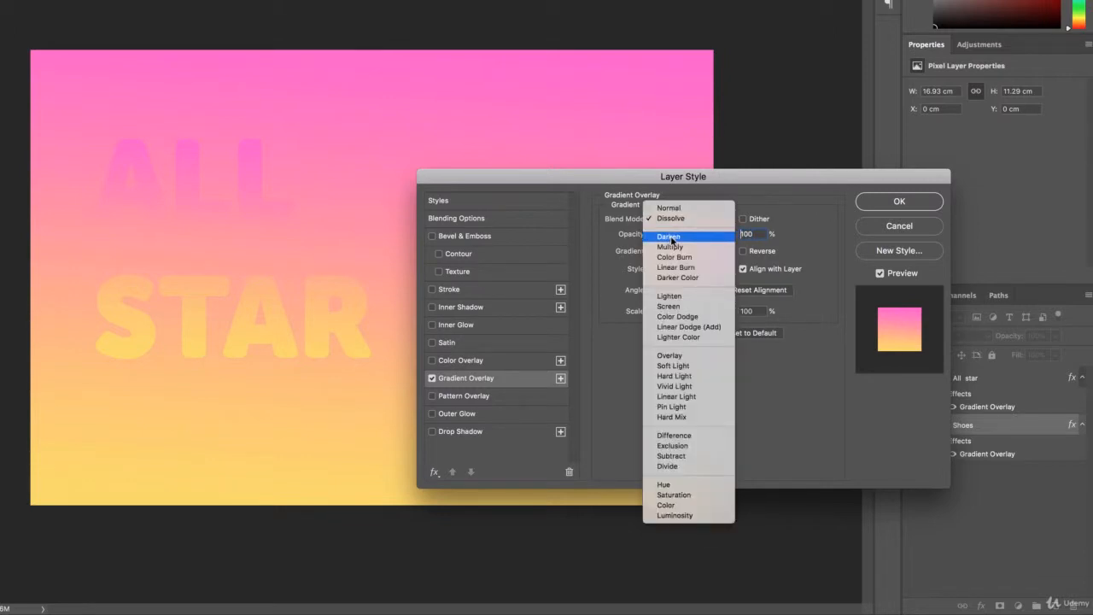
click(671, 238)
drag(637, 184, 734, 184)
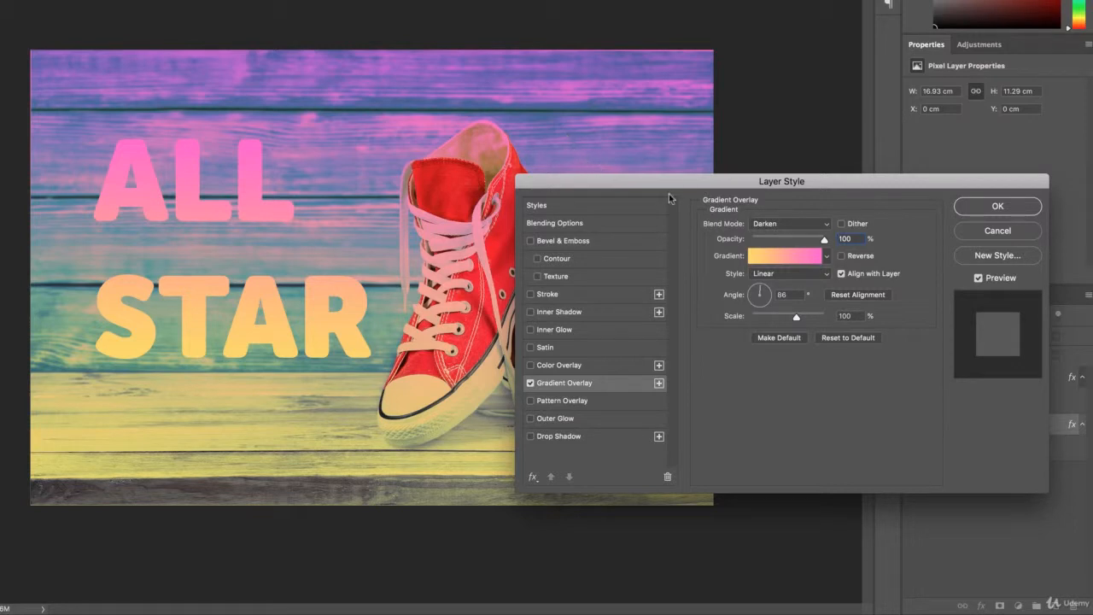
Step: Try the Multiply blend mode on the Shoes gradient and move the settings dialog farther clear of the photo
click(790, 224)
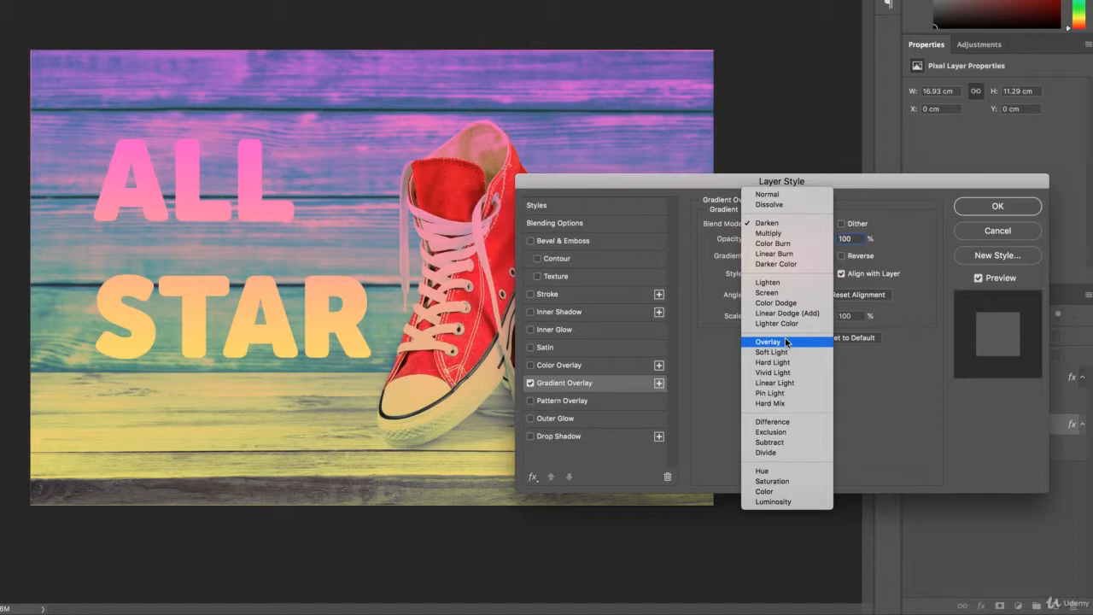
click(777, 233)
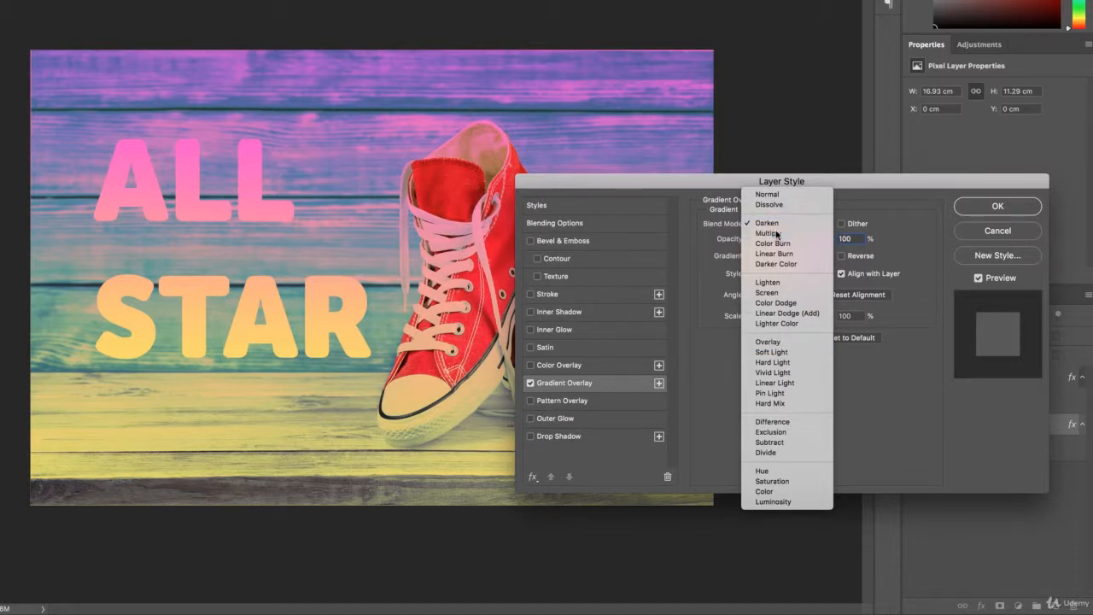
drag(796, 190, 846, 37)
click(876, 103)
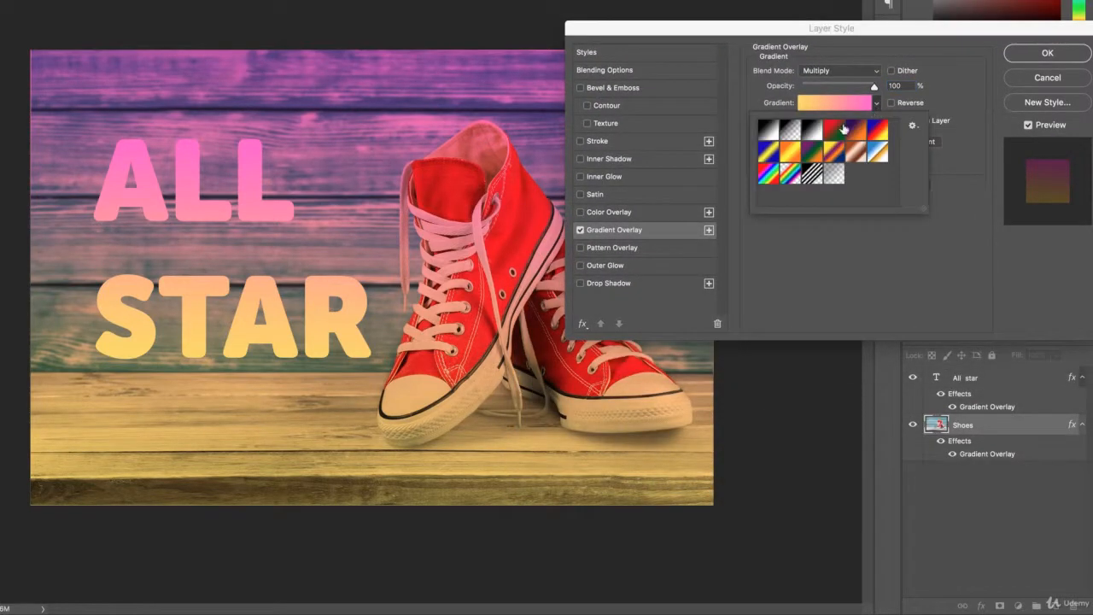
mouse_move(874, 87)
mouse_down()
mouse_move(844, 85)
mouse_move(874, 87)
mouse_up()
Step: Try the Color Burn, Linear Burn, Darker Color and Lighten blend modes on the Shoes layer's Gradient Overlay
click(842, 70)
click(843, 70)
click(828, 76)
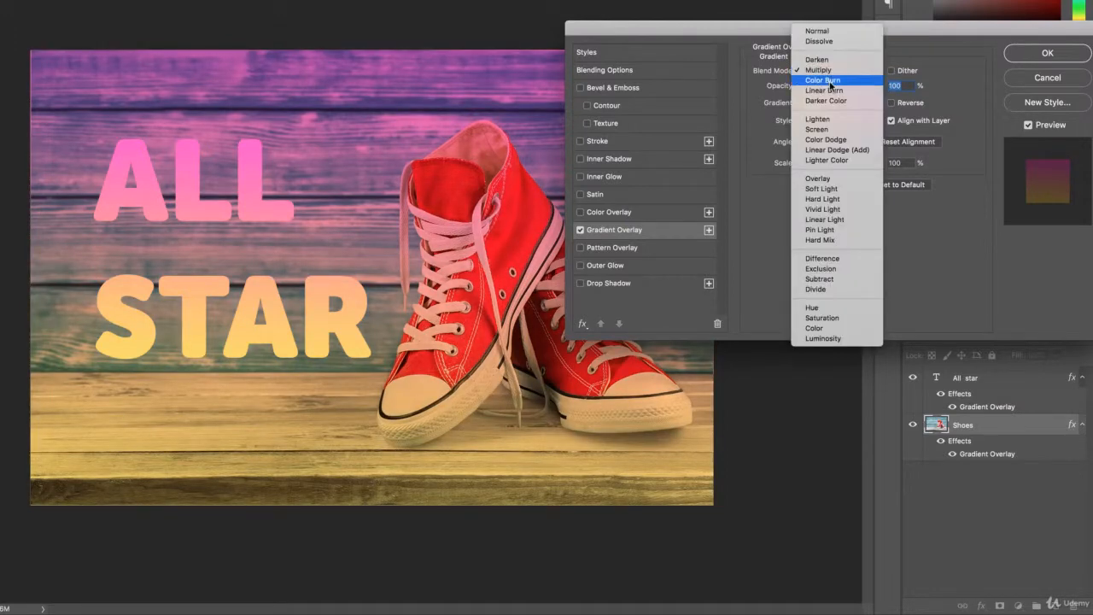
click(825, 80)
click(840, 76)
click(840, 81)
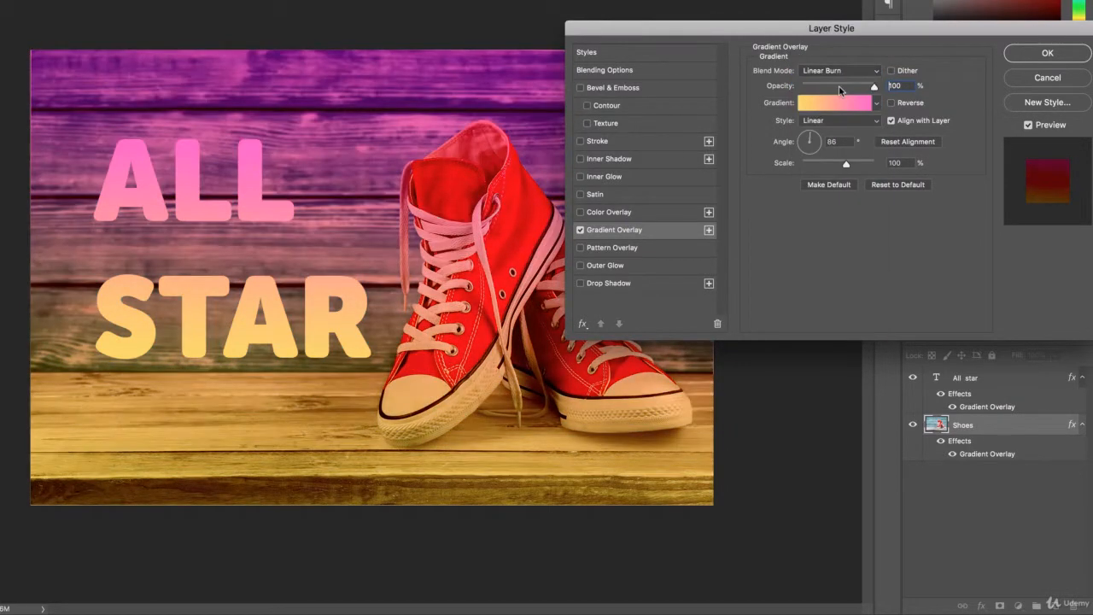
click(841, 75)
click(836, 90)
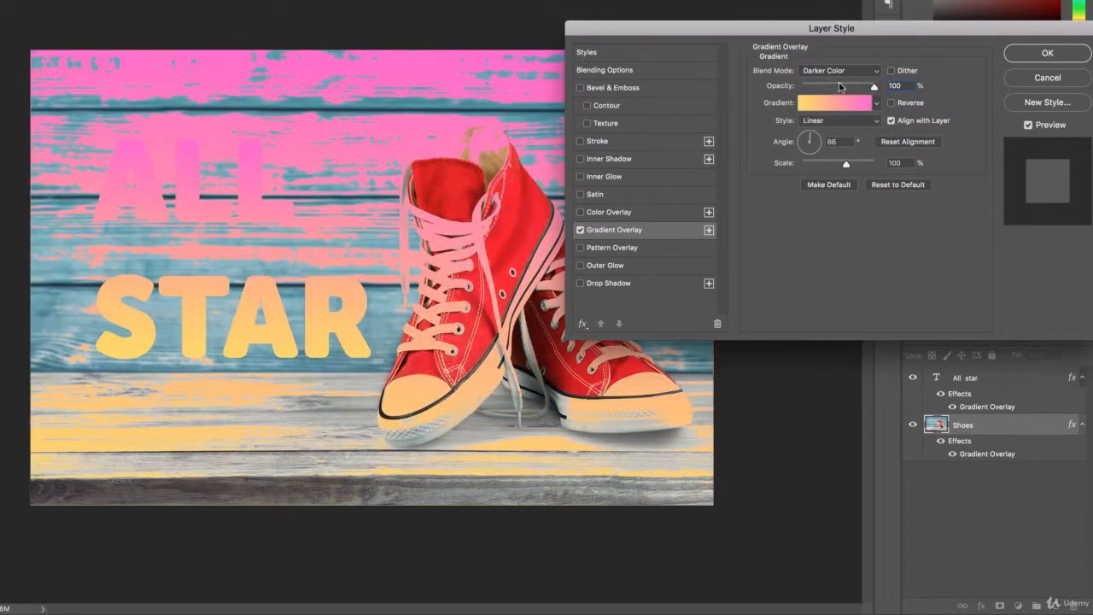
click(840, 75)
click(834, 85)
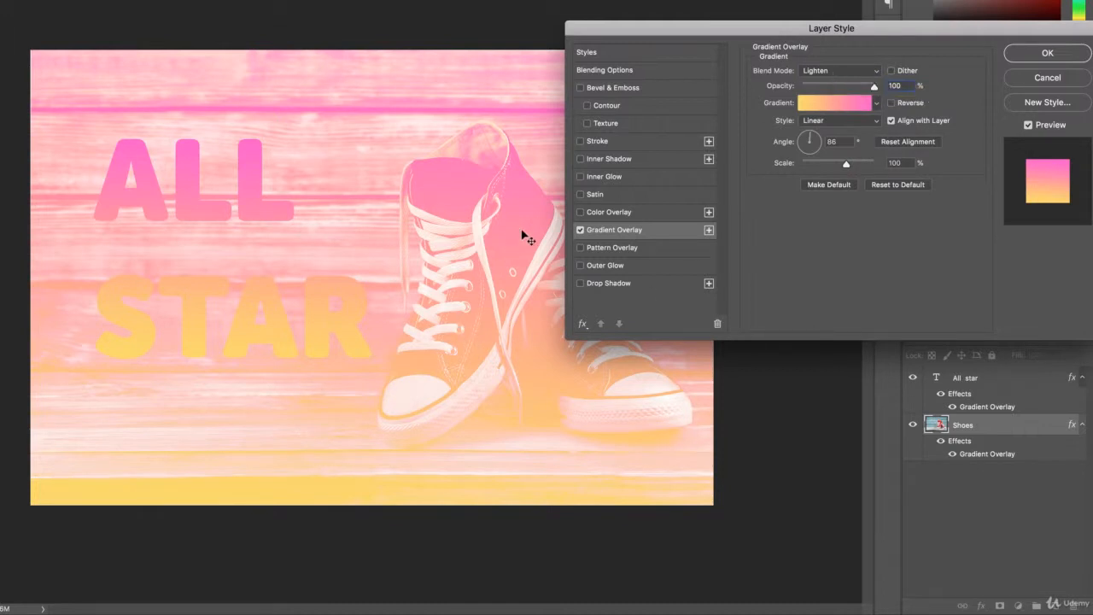
Step: Try the Screen, Color Dodge, Linear Dodge (Add) and Overlay blend modes on the Shoes layer's Gradient Overlay
click(833, 74)
click(833, 79)
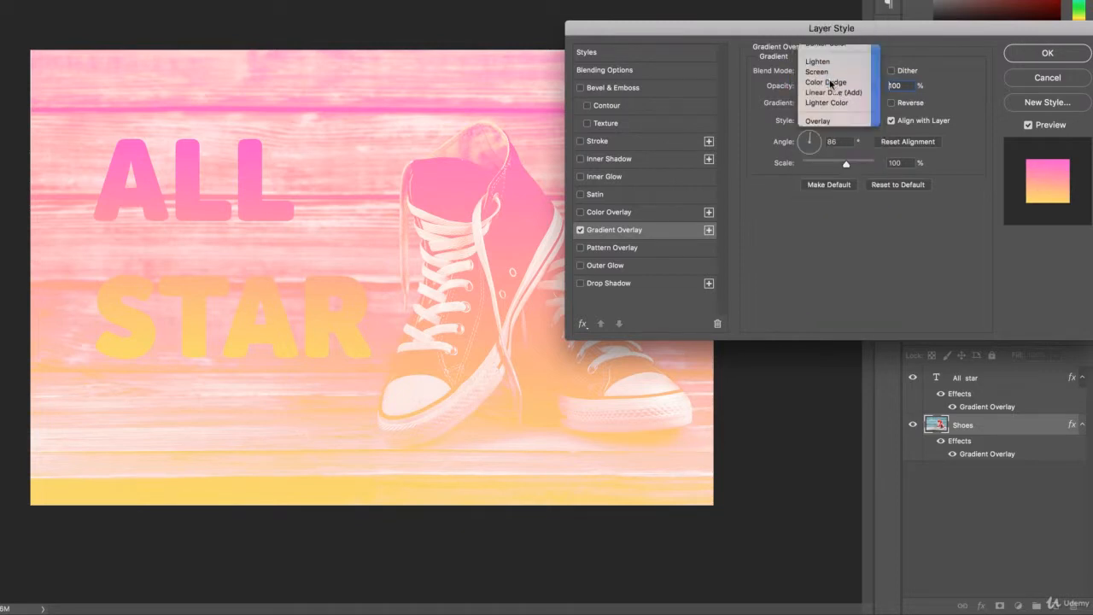
click(833, 77)
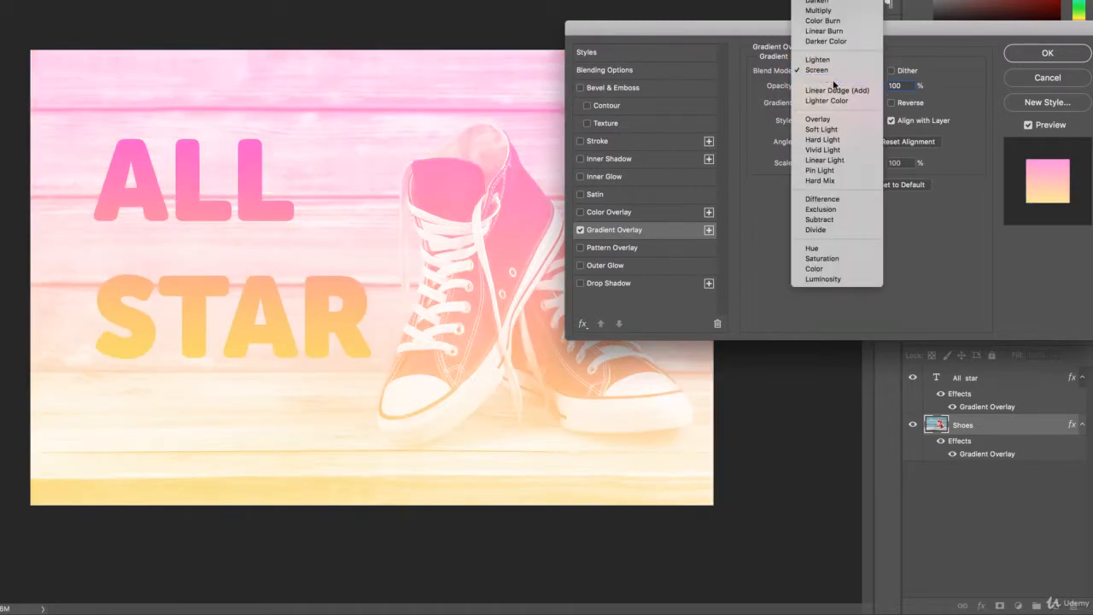
click(834, 80)
click(836, 77)
click(836, 79)
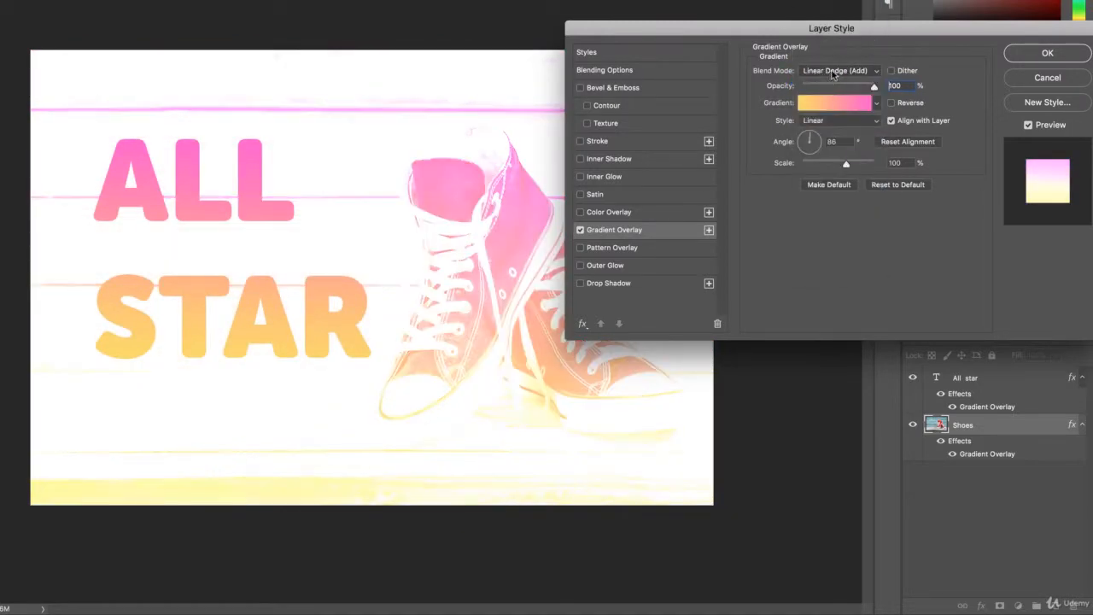
click(835, 75)
click(833, 103)
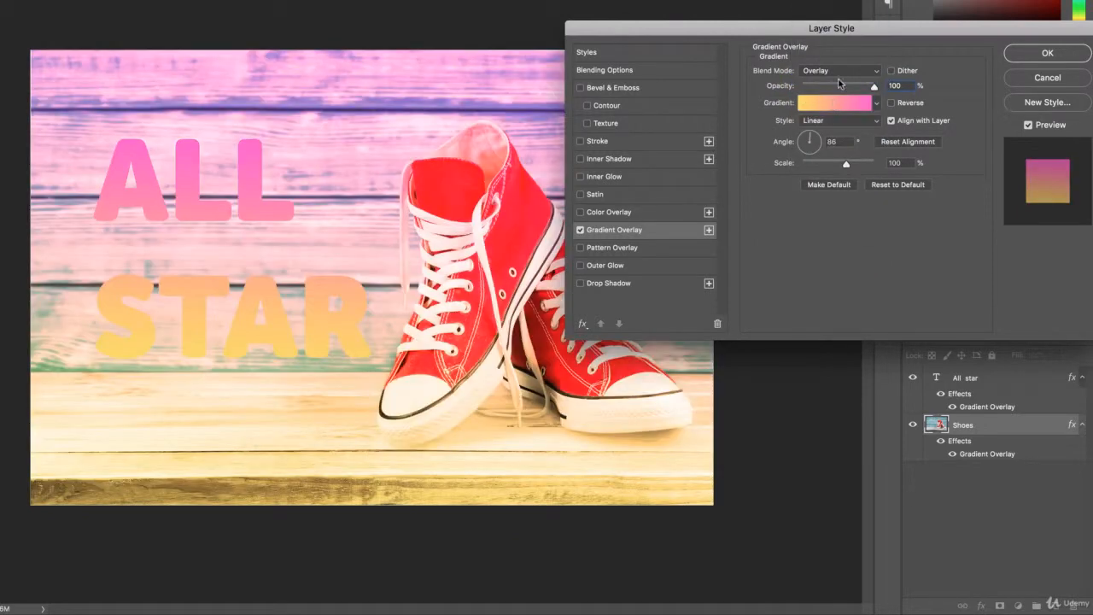
Step: Try the Soft Light, Vivid Light and Hard Light blend modes on the Shoes layer's Gradient Overlay
click(839, 77)
click(842, 80)
click(844, 75)
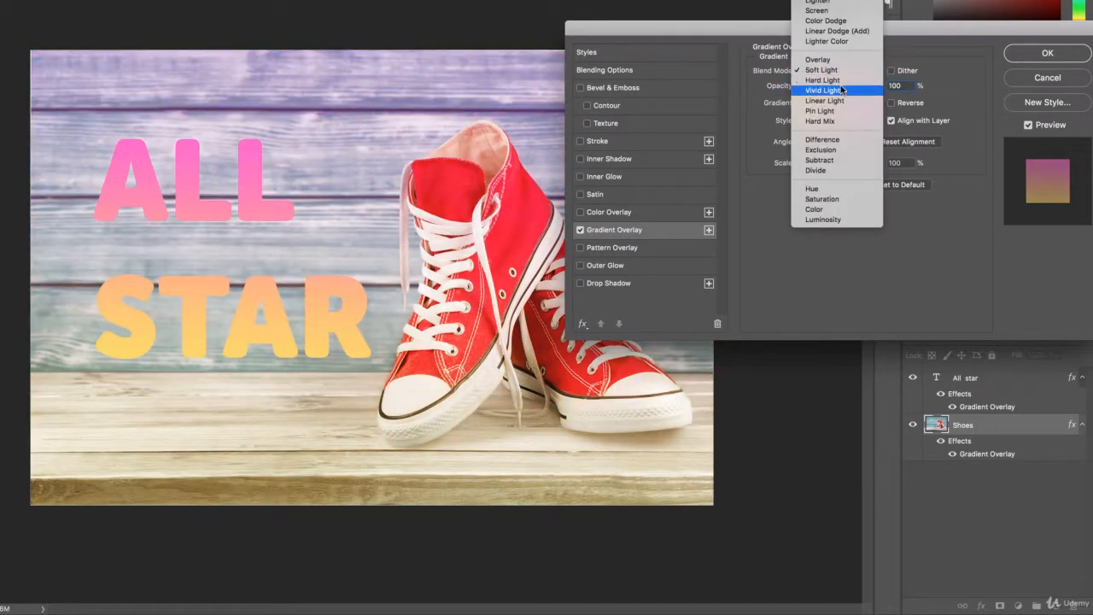
click(843, 90)
click(840, 75)
click(840, 89)
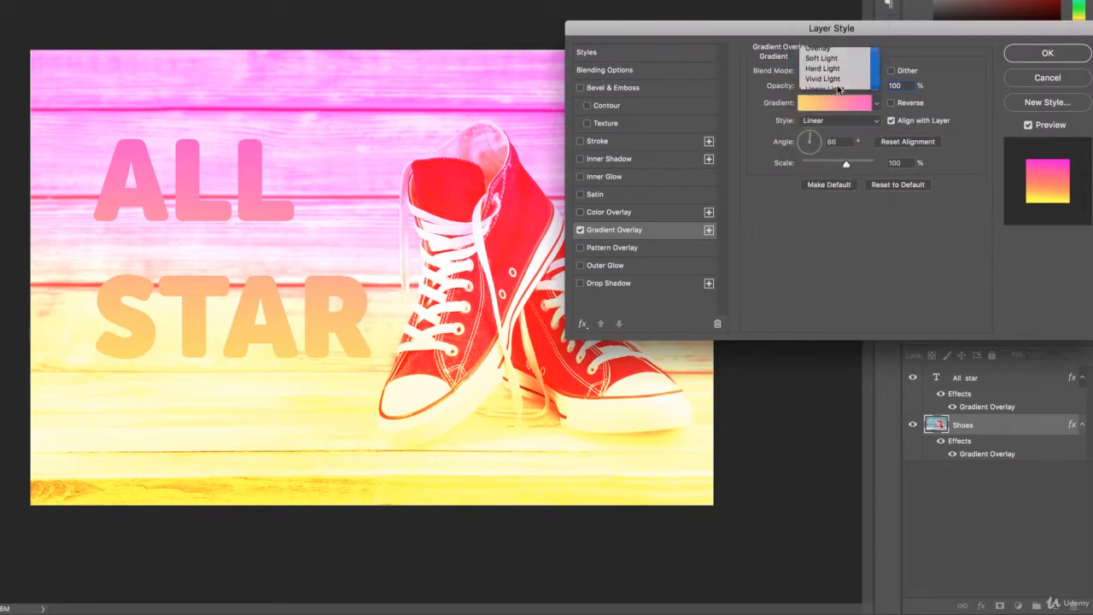
Step: Set the Shoes layer's Gradient Overlay blend mode to Lighten and accept the layer style
click(840, 71)
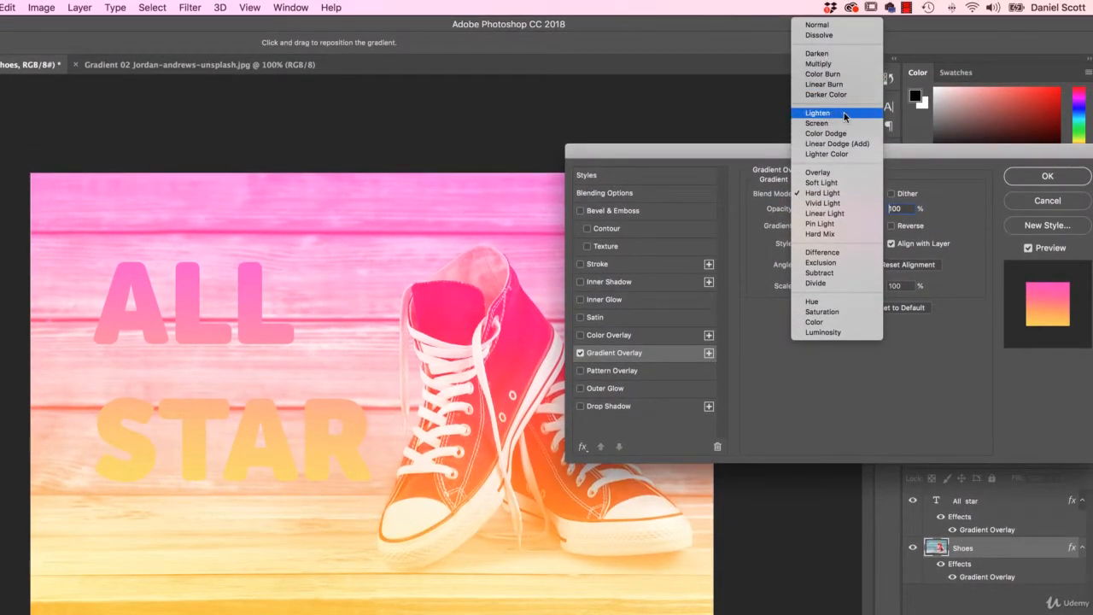
click(842, 115)
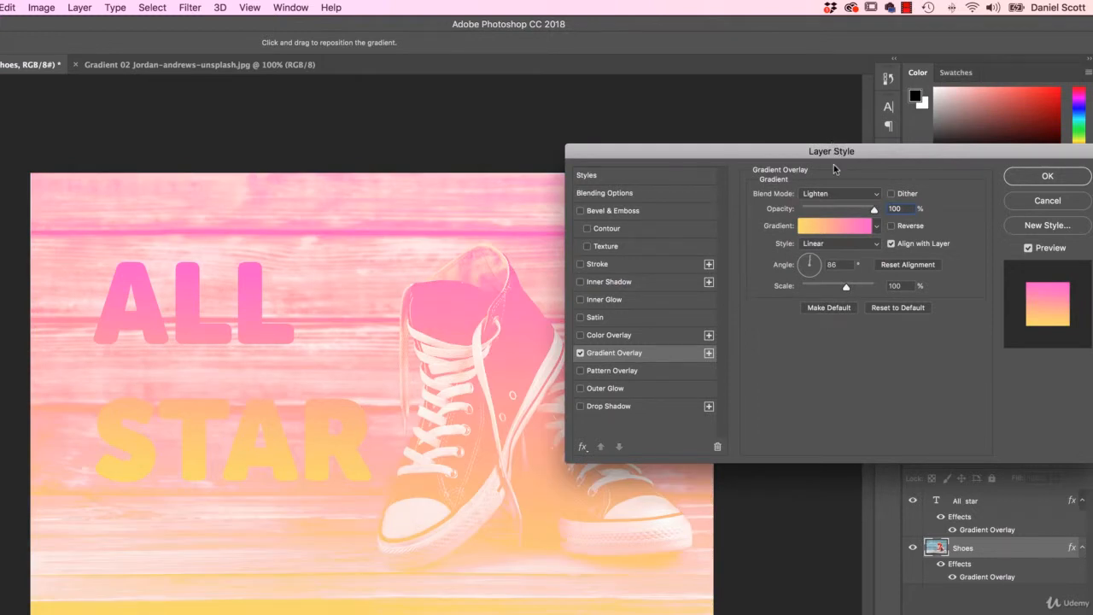
click(1065, 178)
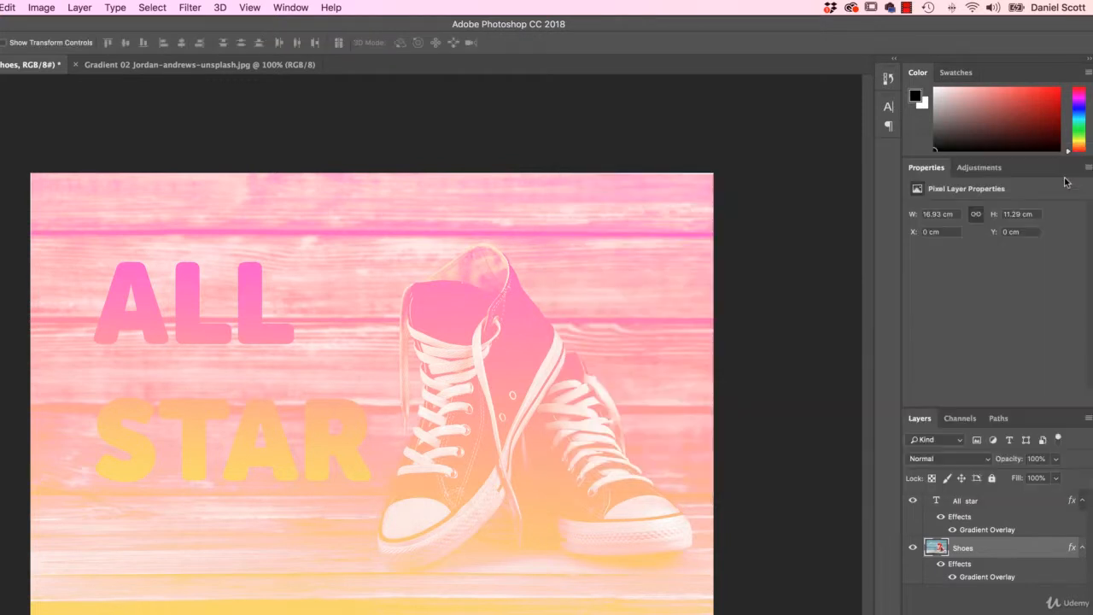
click(982, 504)
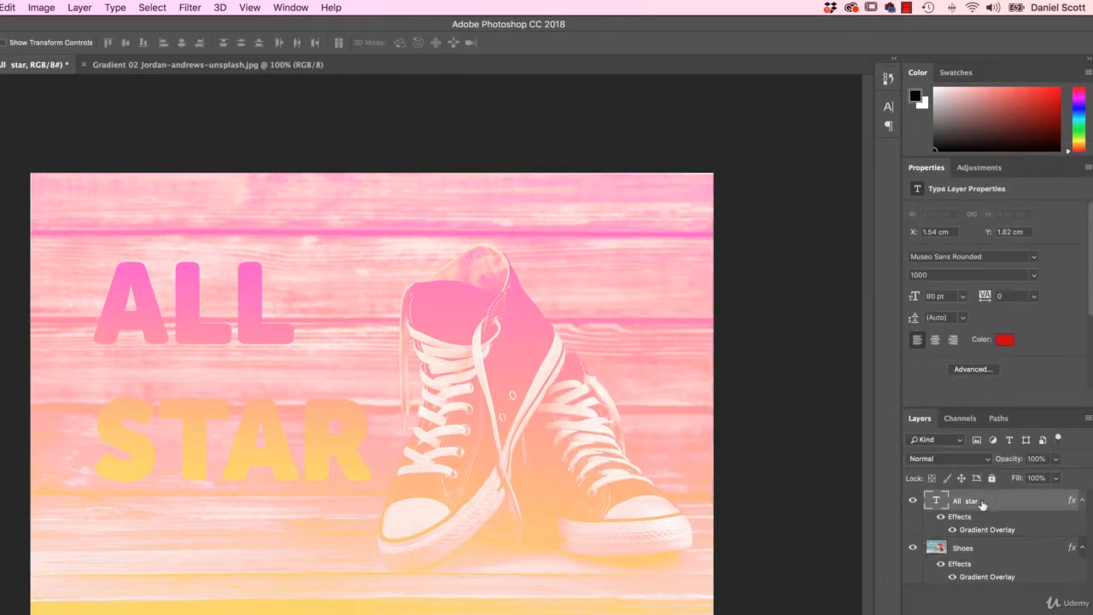
click(978, 549)
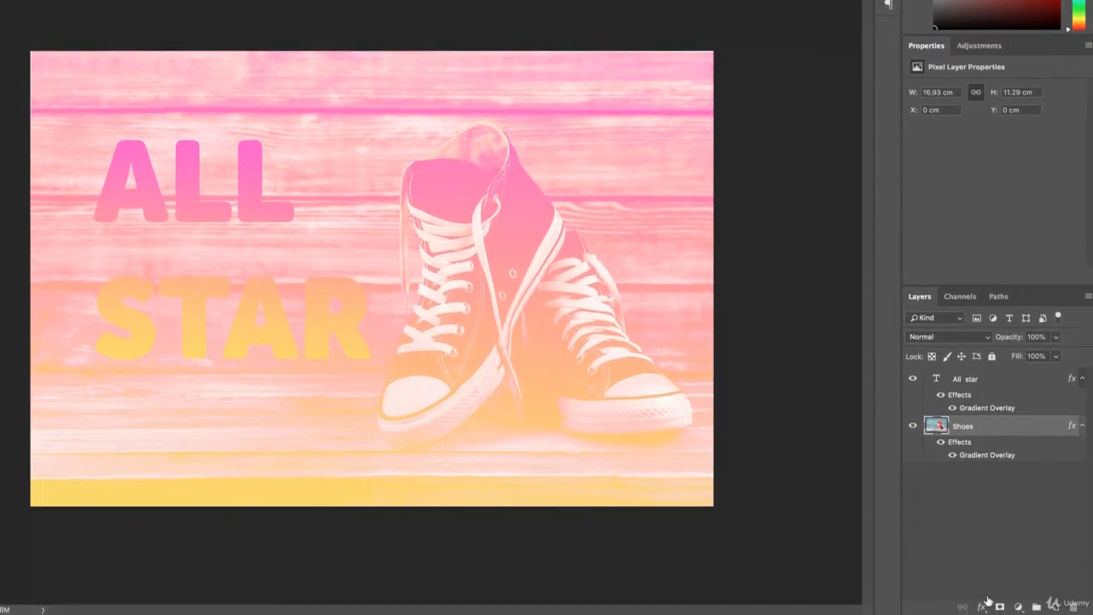
click(982, 614)
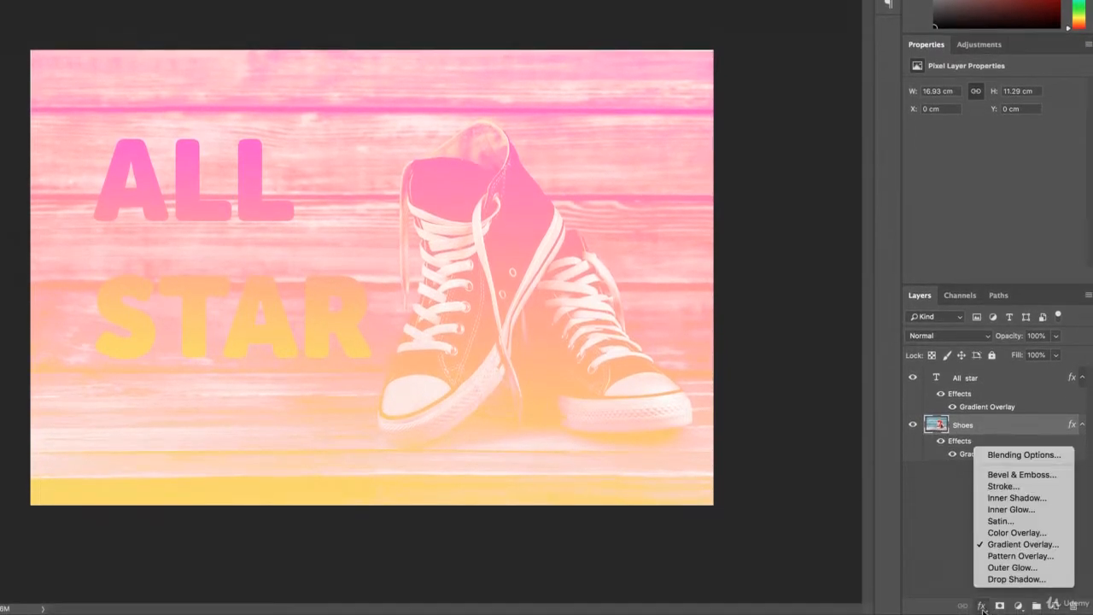
click(946, 523)
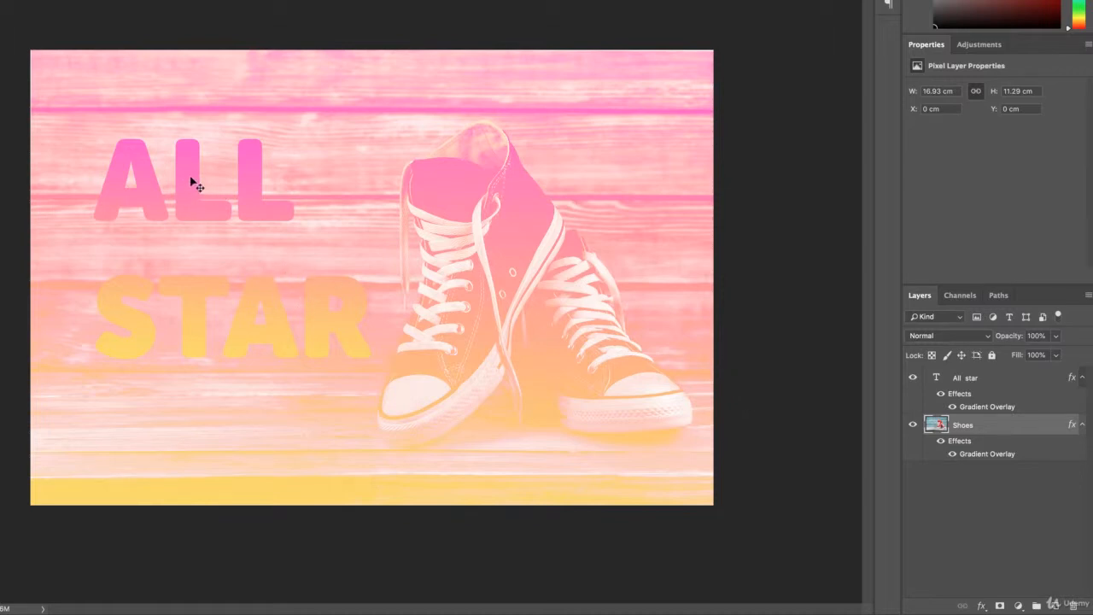
Step: Select the All star text layer, hide it, and show it again
click(998, 382)
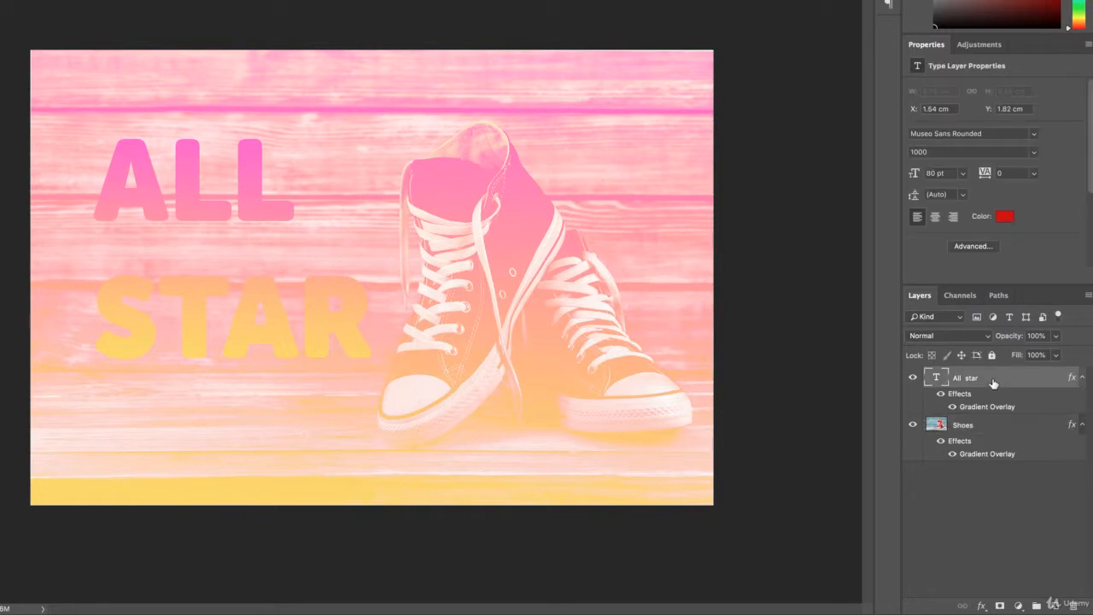
click(912, 378)
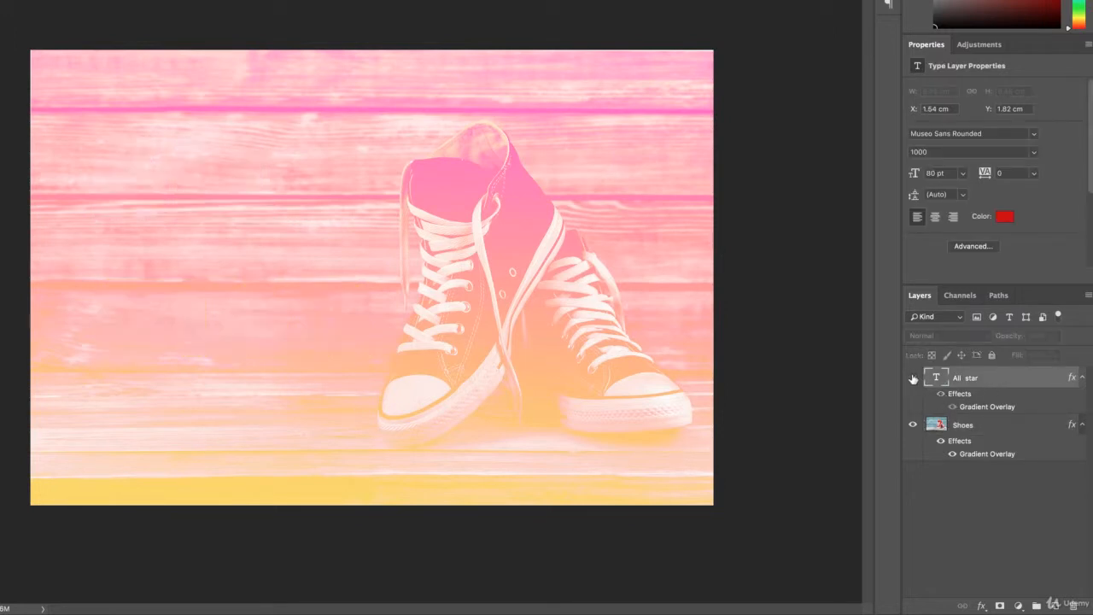
click(913, 378)
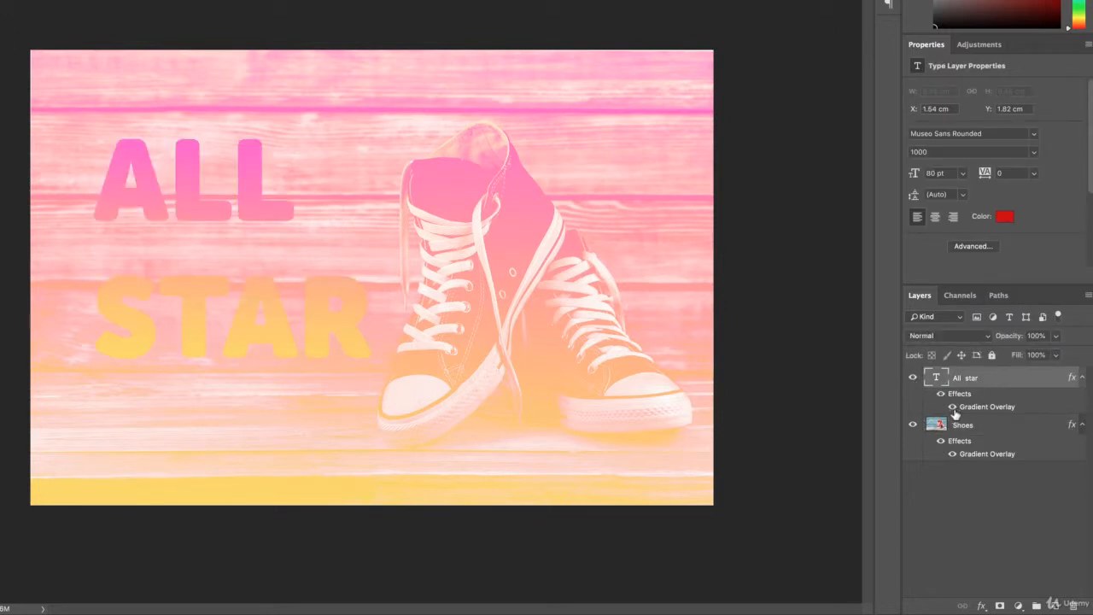
Step: Switch the All star layer's Gradient Overlay off and on to compare the text with and without it
click(954, 408)
click(953, 407)
click(953, 408)
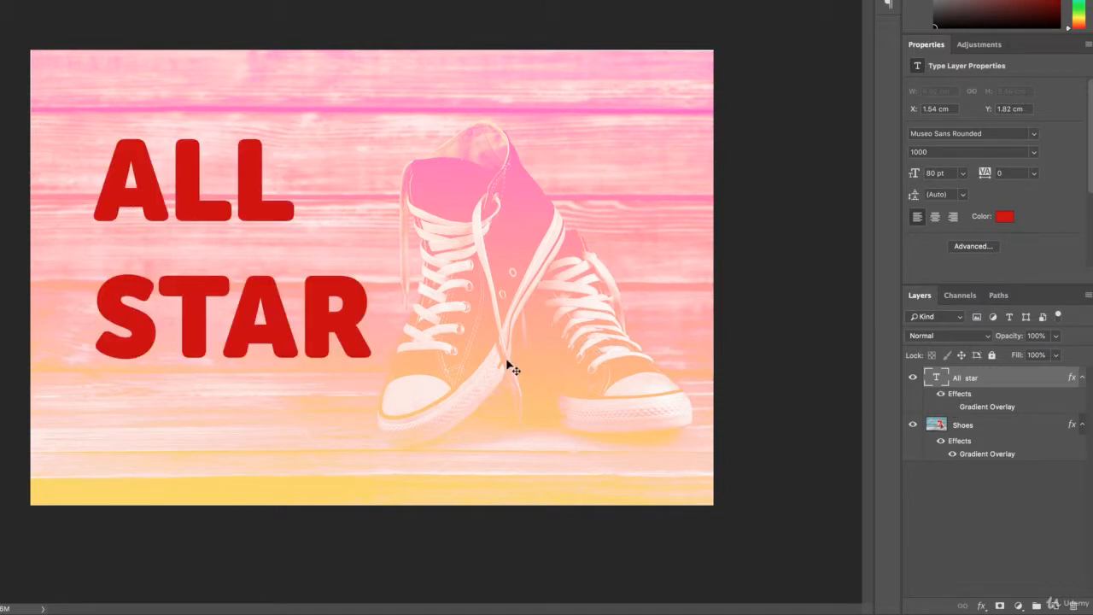
click(953, 408)
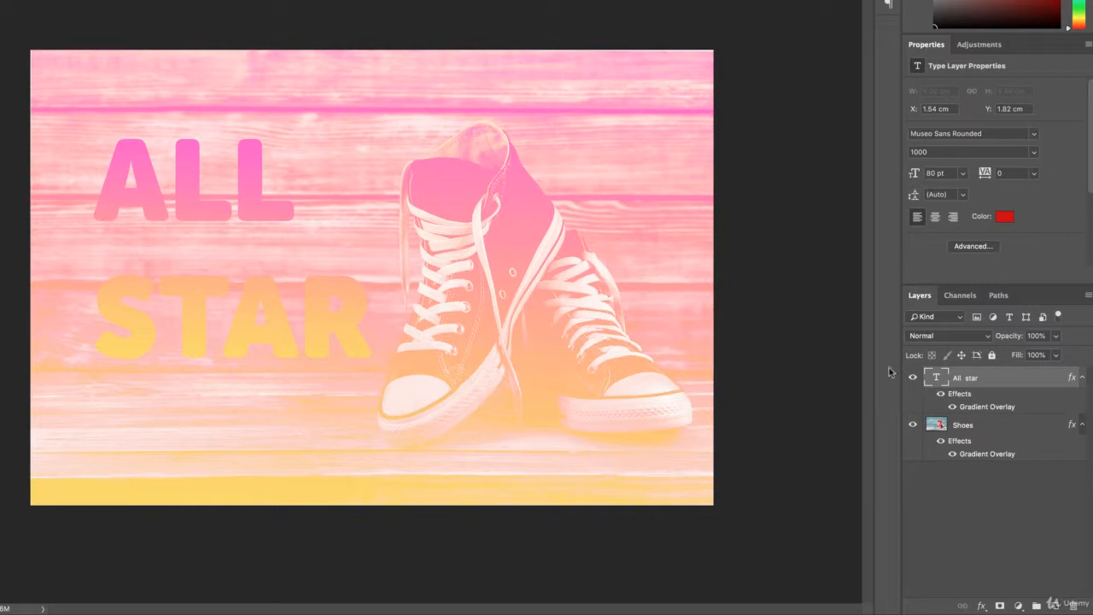
click(953, 407)
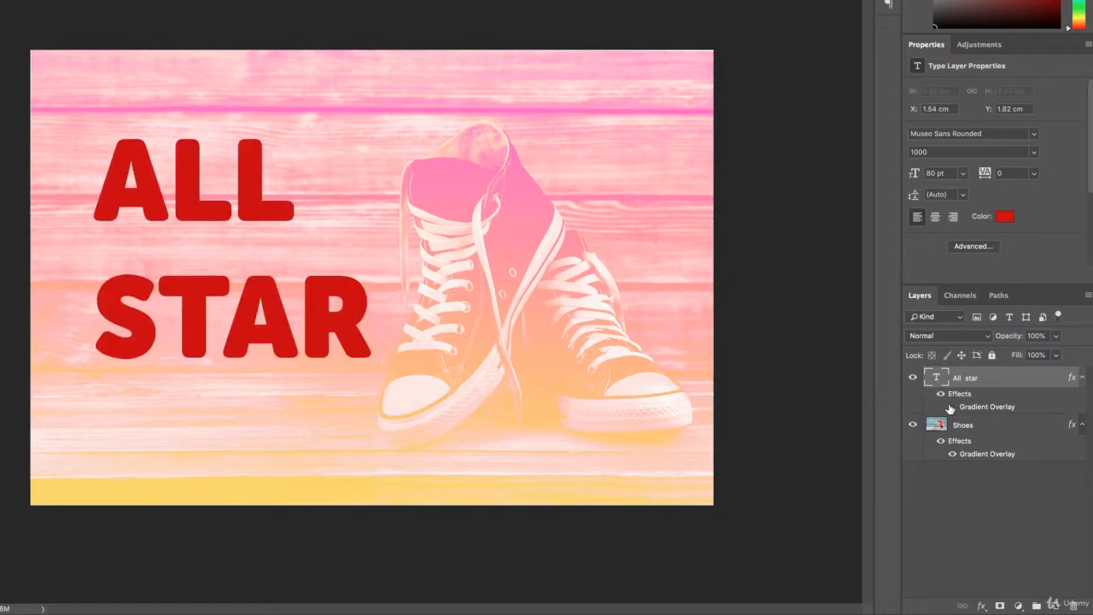
click(952, 407)
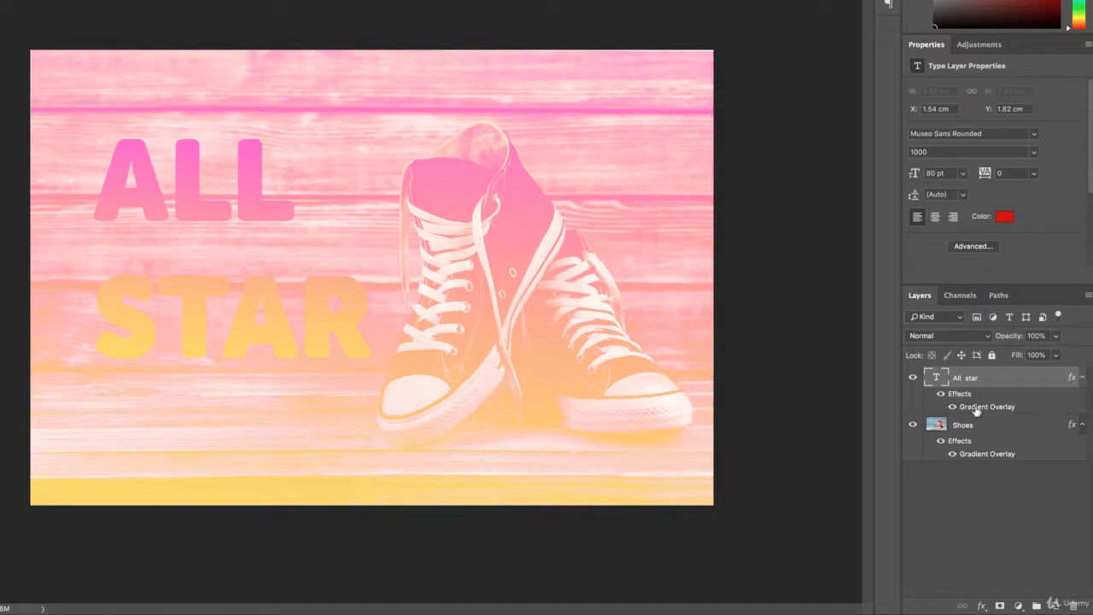
Step: Open the All star layer's Gradient Overlay settings, enabling Pattern Overlay briefly and disabling it again
double_click(978, 407)
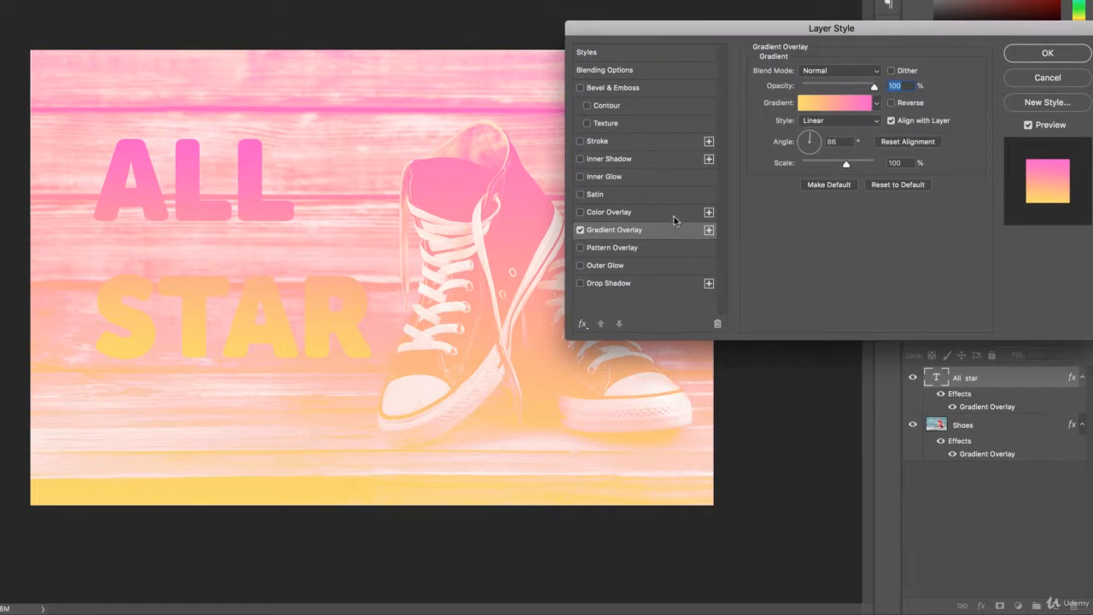
click(668, 256)
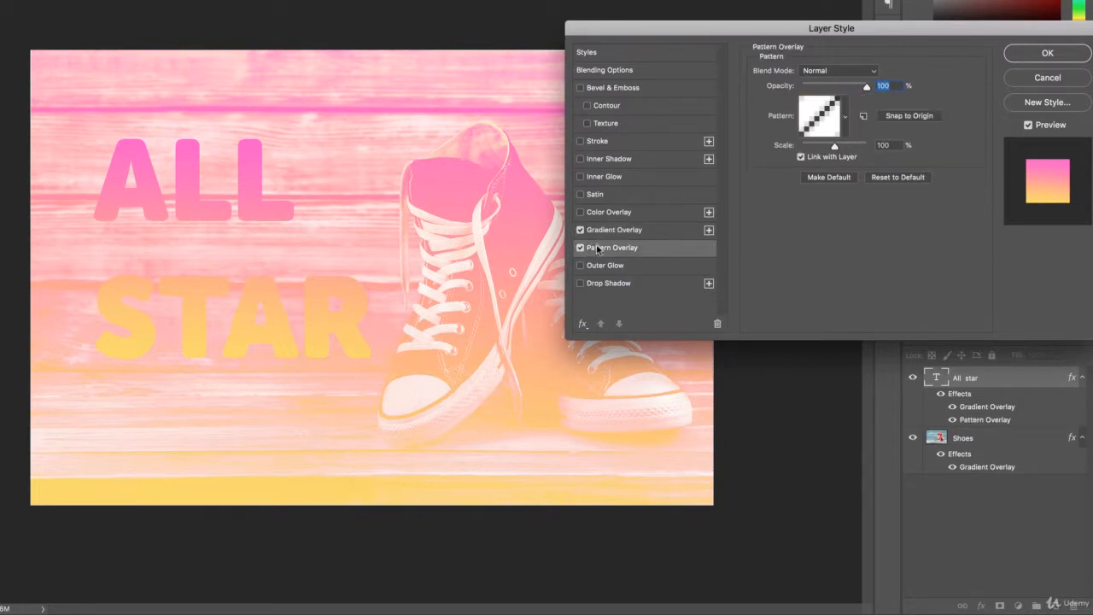
click(581, 248)
click(659, 232)
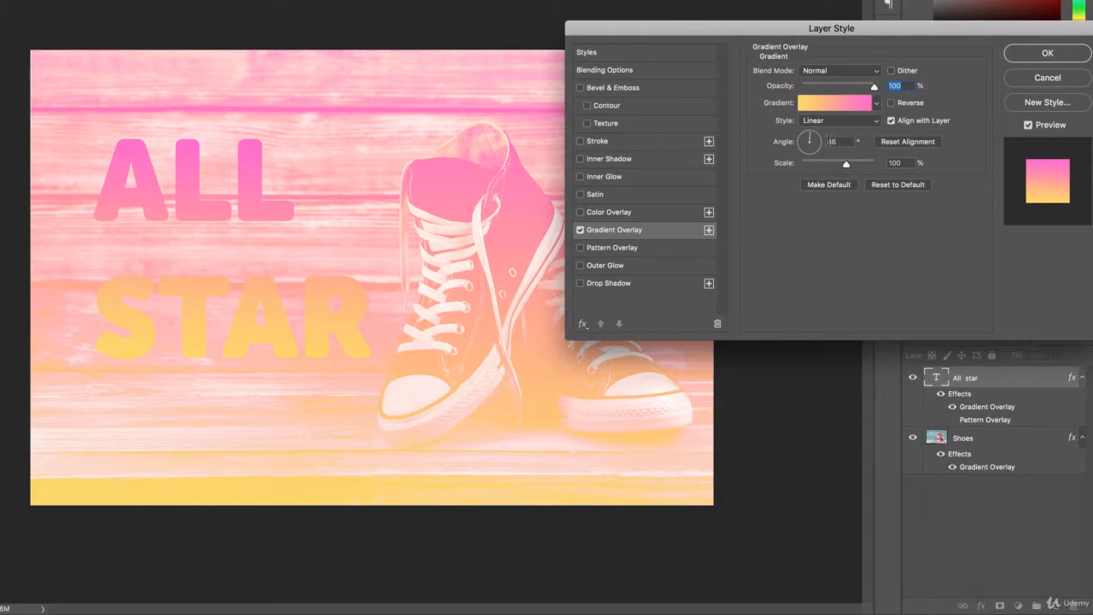
Step: Try reversing the All star text's gradient, then restore its original direction
click(891, 103)
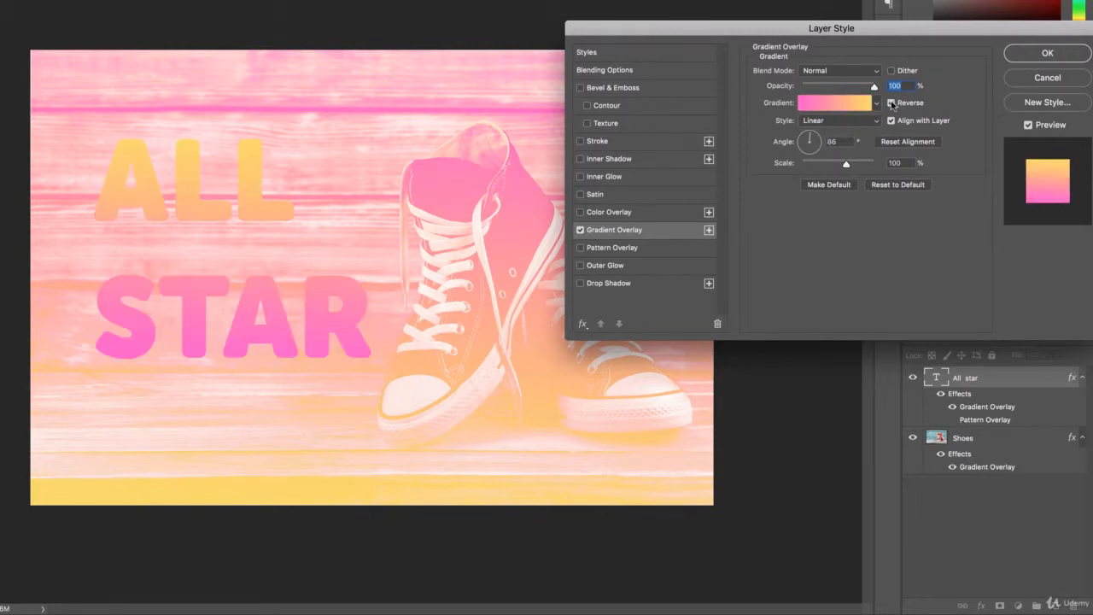
click(891, 102)
Step: Try the Color Burn blend mode on the All star text's gradient overlay, restore Normal, and accept the layer style
click(829, 75)
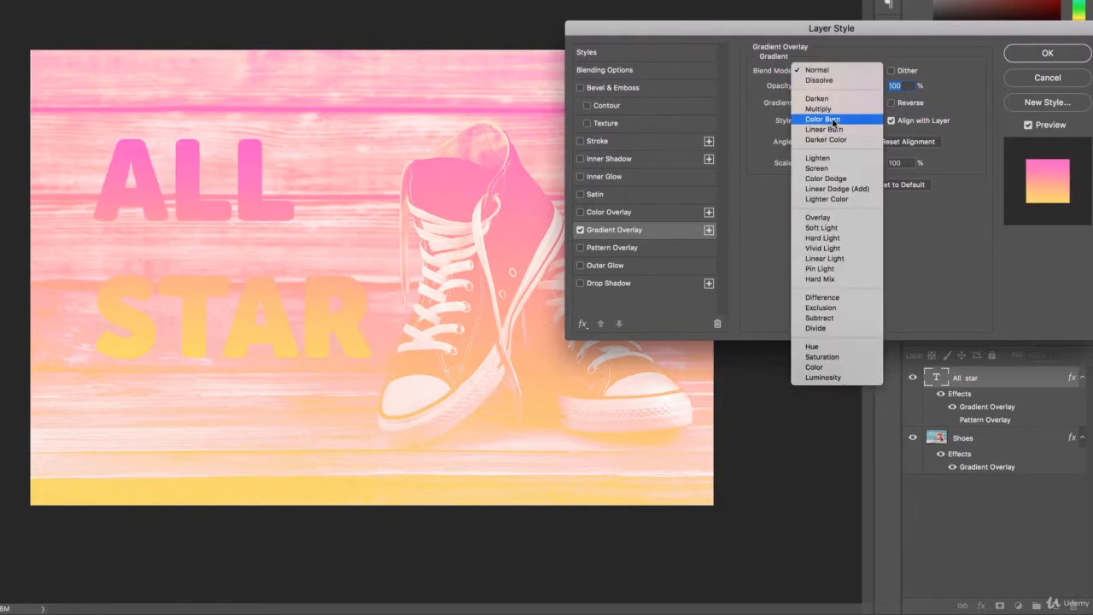
click(834, 124)
click(842, 75)
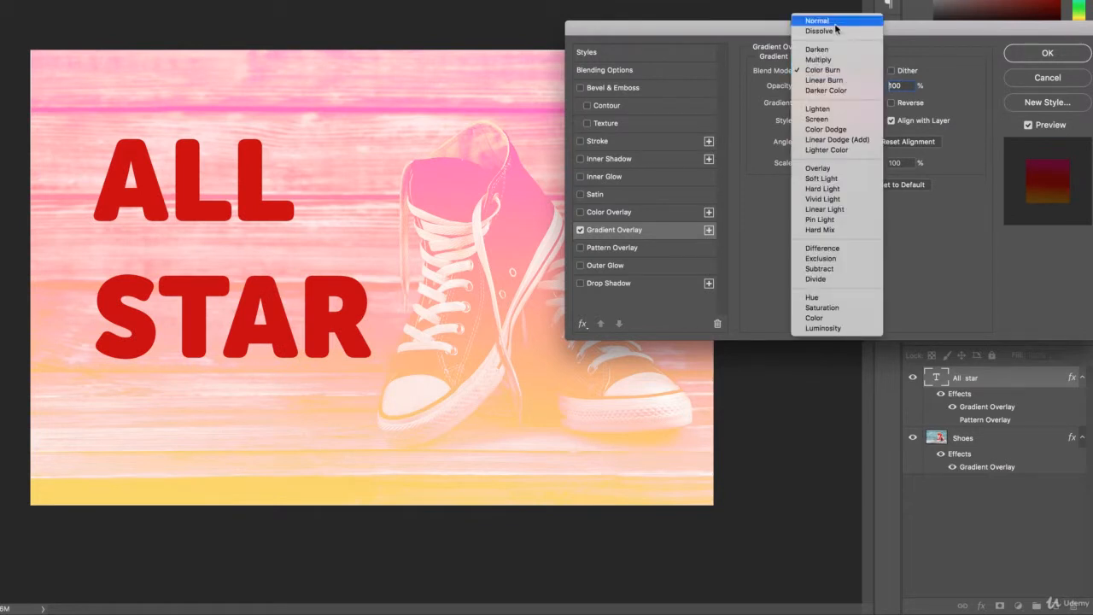
click(837, 24)
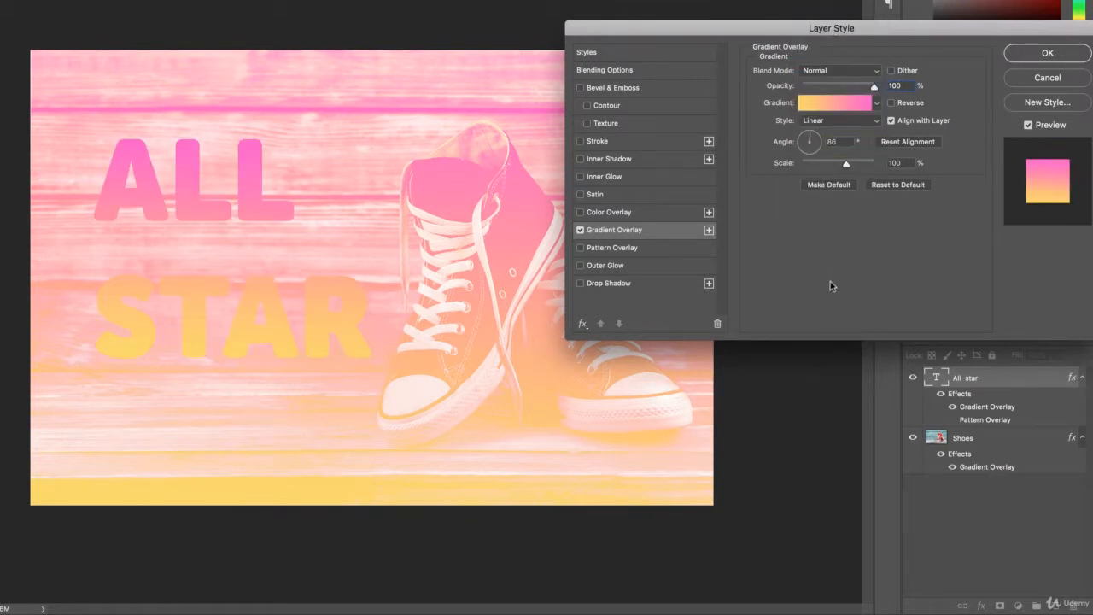
click(1065, 54)
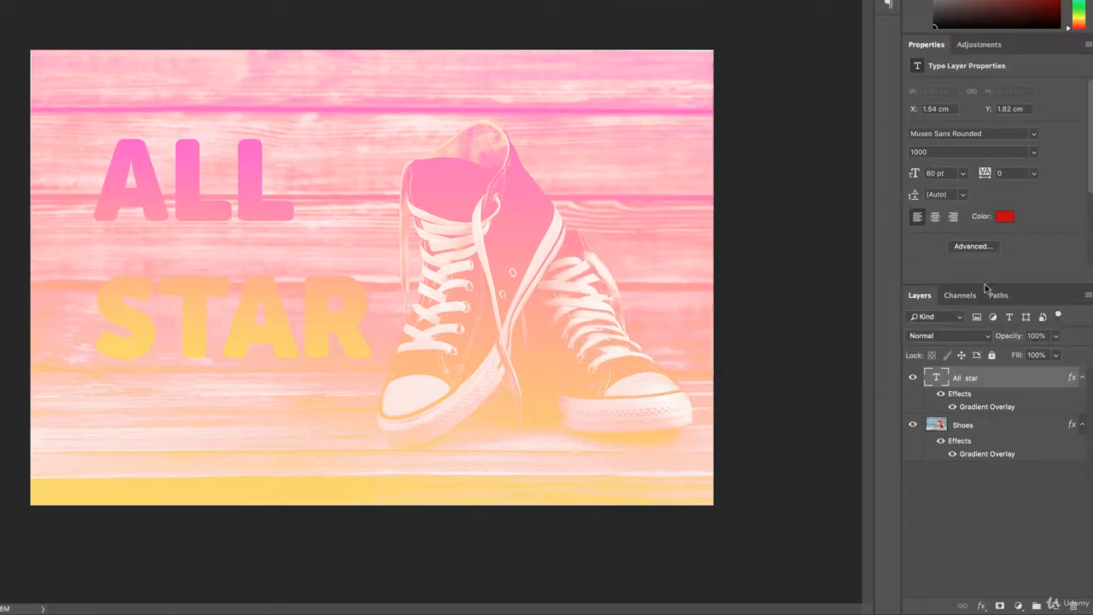
Step: Hide the All star layer's effects and set its text color to white, ffffff
click(941, 394)
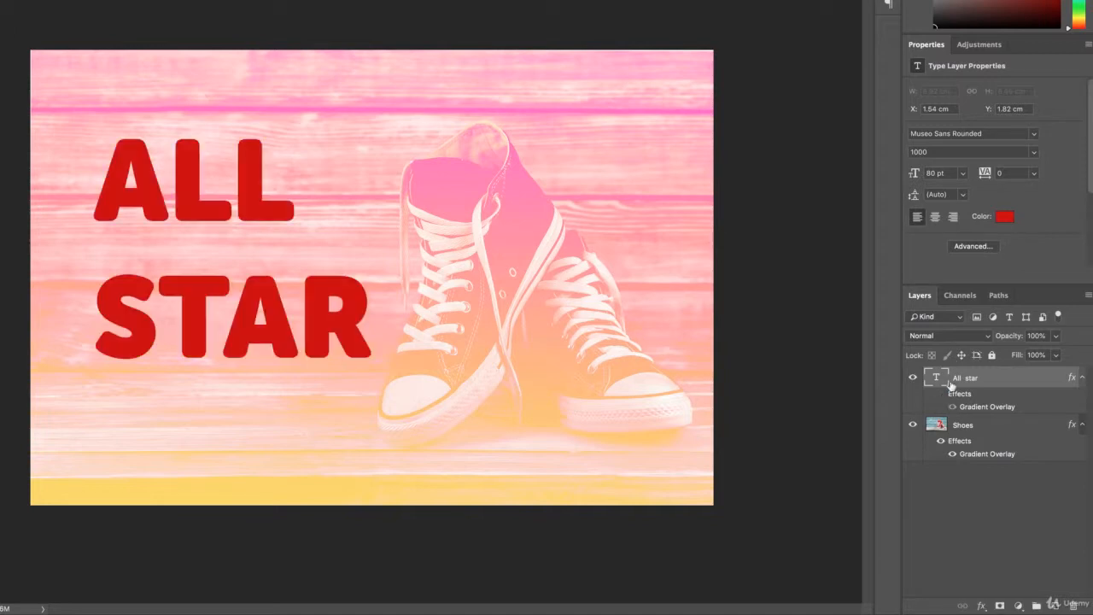
click(1003, 217)
text(ffffff)
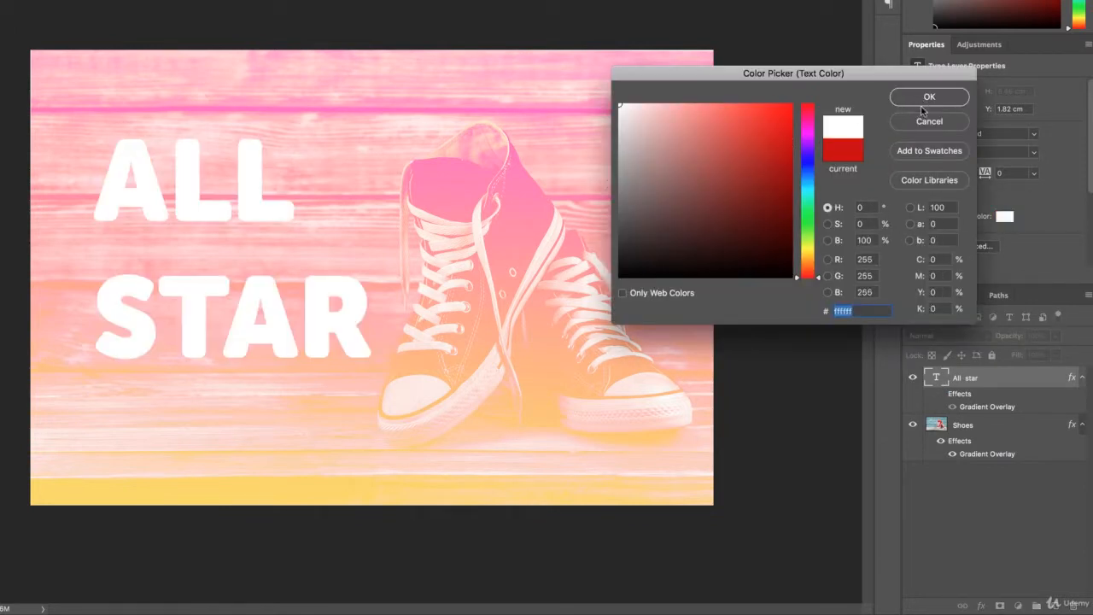
click(923, 101)
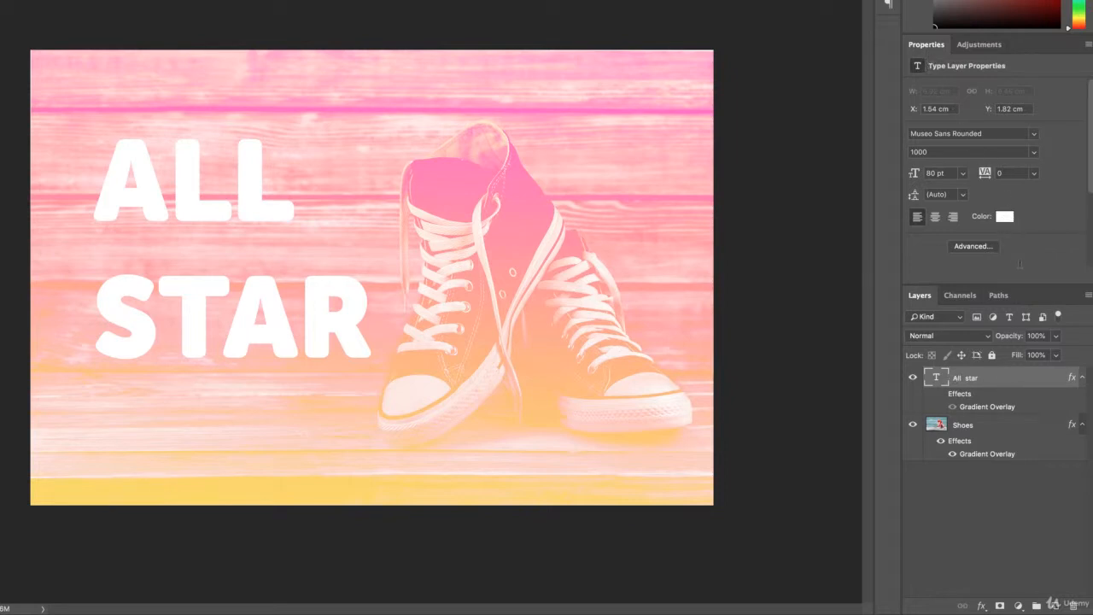
Step: Reopen the text color, shift the hue to 195°, choose pure white from the color field, and accept it
click(1006, 218)
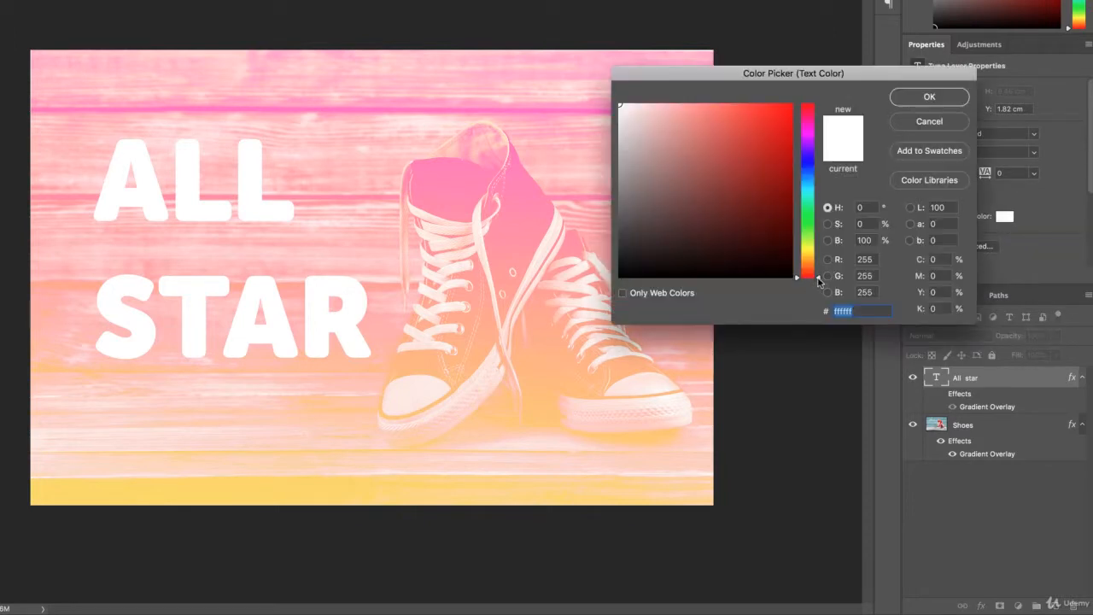
drag(818, 282, 818, 183)
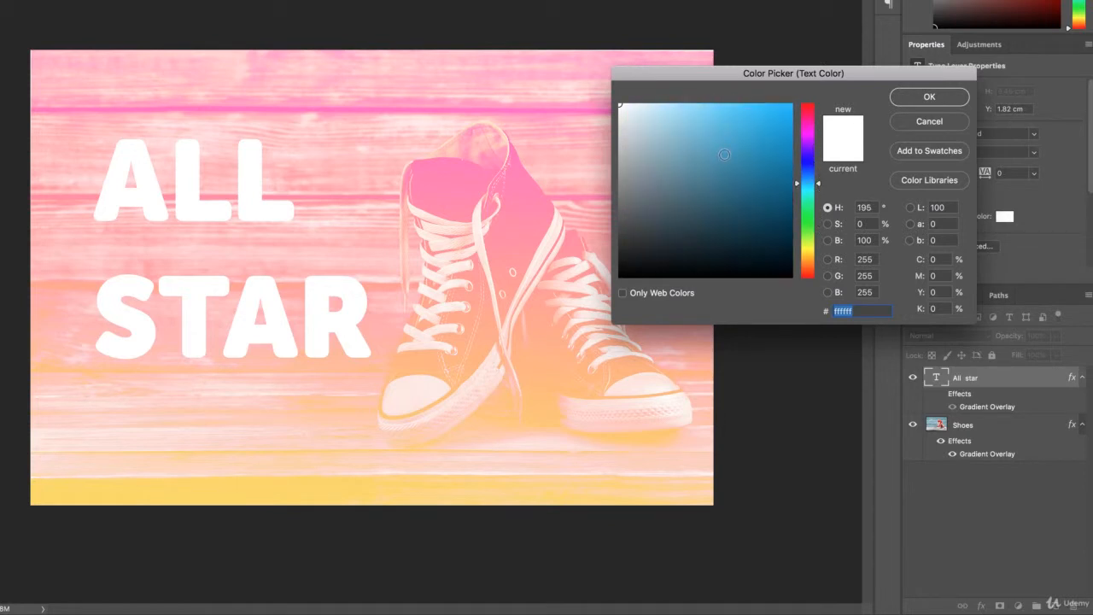
mouse_move(725, 155)
mouse_down()
mouse_move(613, 100)
mouse_move(570, 193)
mouse_move(551, 312)
mouse_move(636, 137)
mouse_move(671, 151)
mouse_move(620, 104)
mouse_up()
drag(673, 148, 582, 73)
click(950, 101)
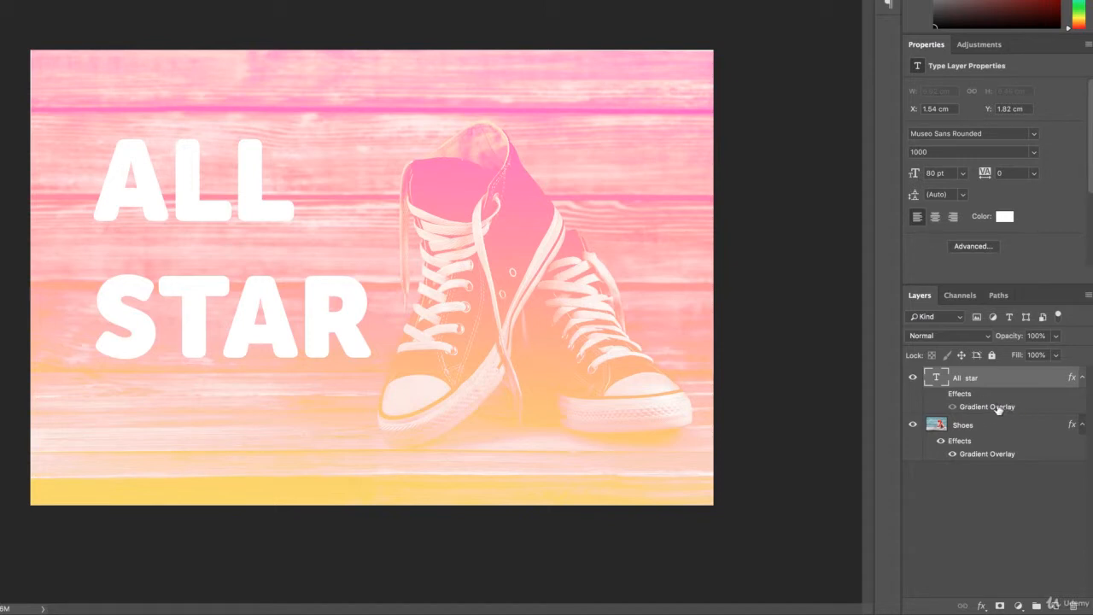
Step: Delete the Gradient Overlay effect from the All star layer and switch to the Gradient 02 document
drag(999, 408, 1075, 605)
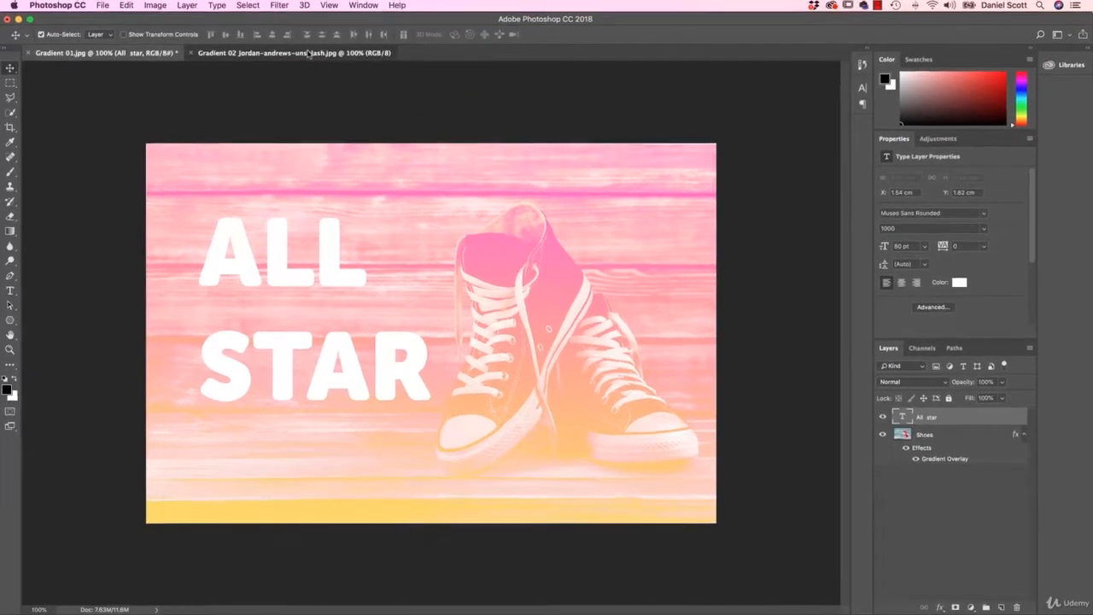
click(309, 53)
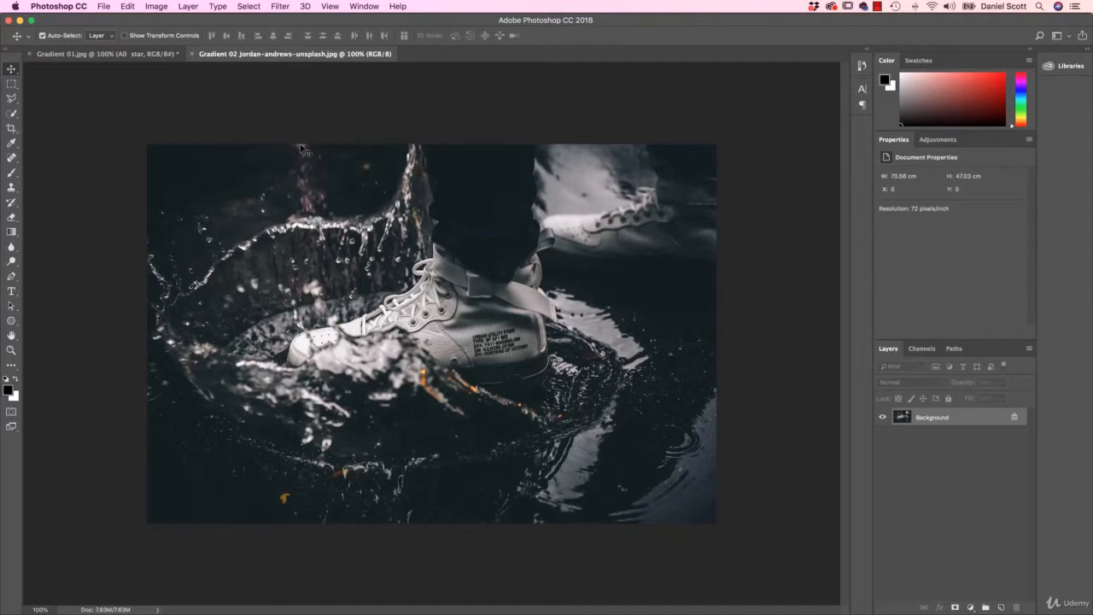